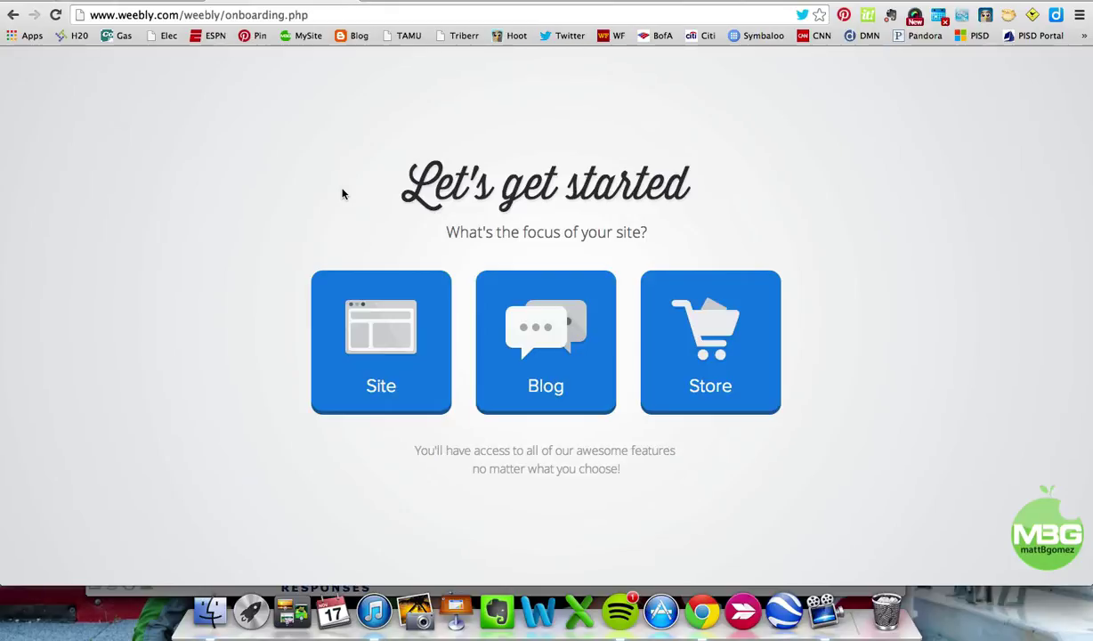
# Choose a standard website and pick the solar-panel theme in its red colour variant
pyautogui.click(390, 307)
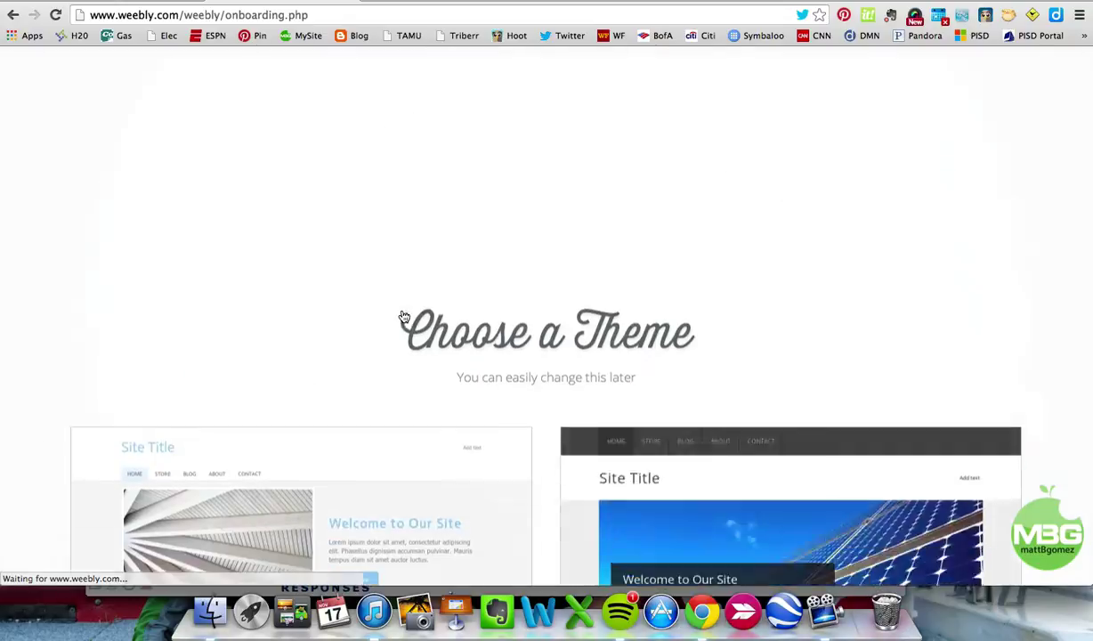
pyautogui.scroll(-1, 463, 337)
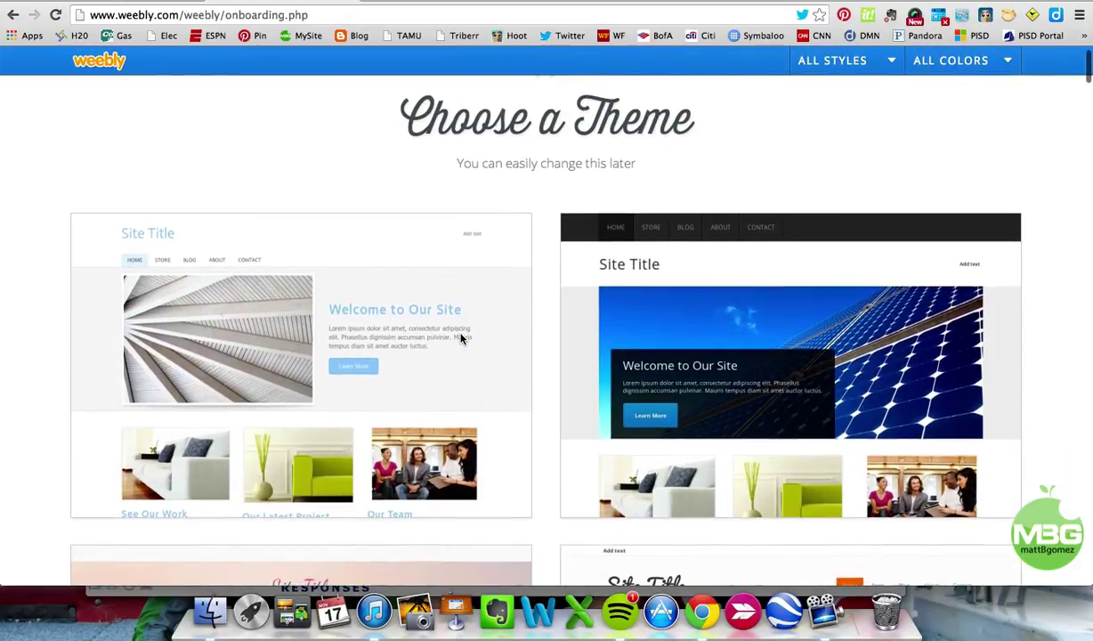
pyautogui.scroll(-1, 461, 338)
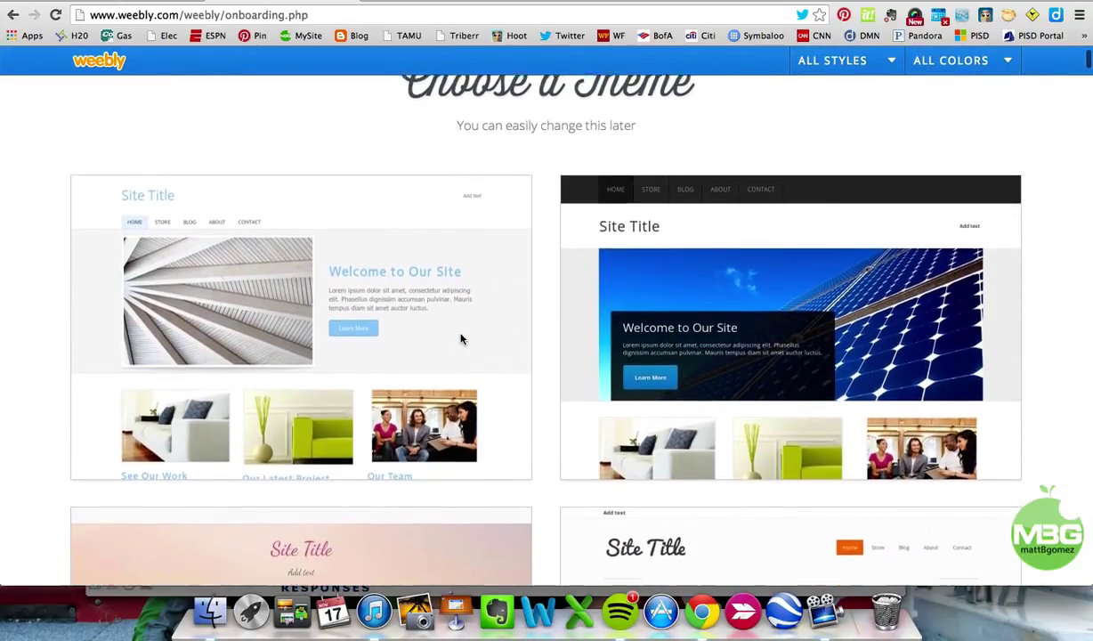
pyautogui.scroll(-8, 461, 338)
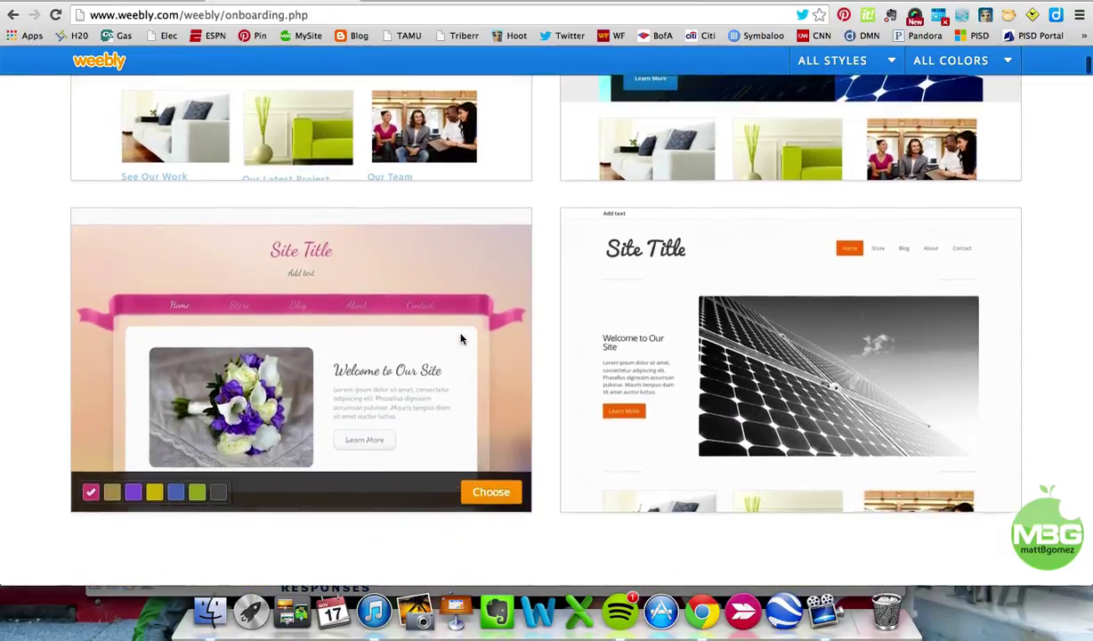
pyautogui.scroll(-8, 461, 338)
pyautogui.scroll(5, 461, 338)
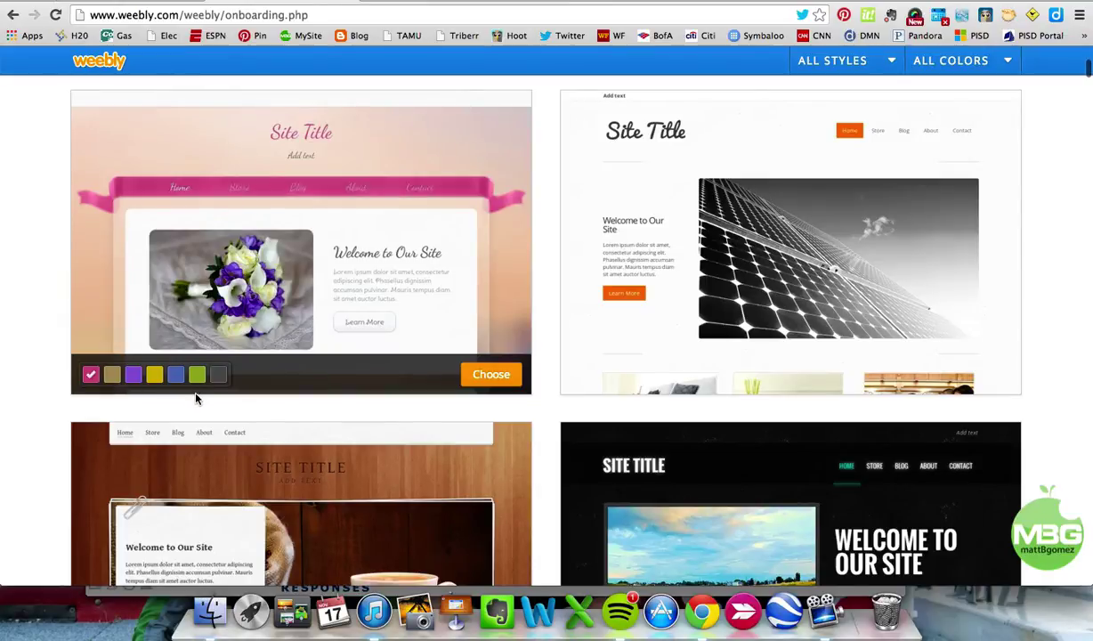
pyautogui.scroll(5, 349, 366)
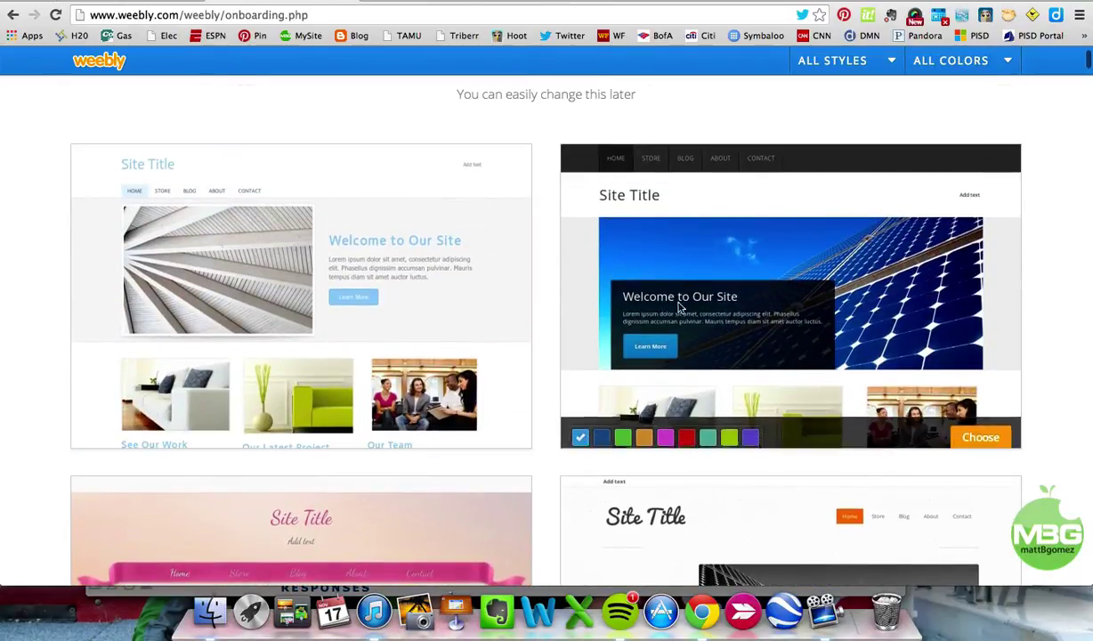
pyautogui.click(686, 436)
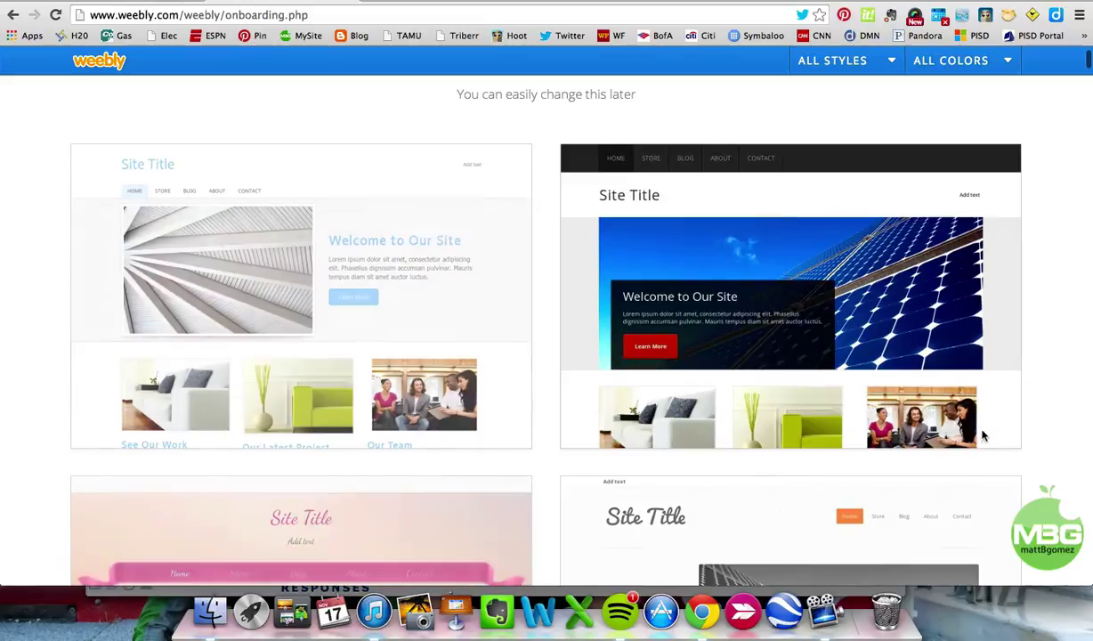
pyautogui.click(983, 435)
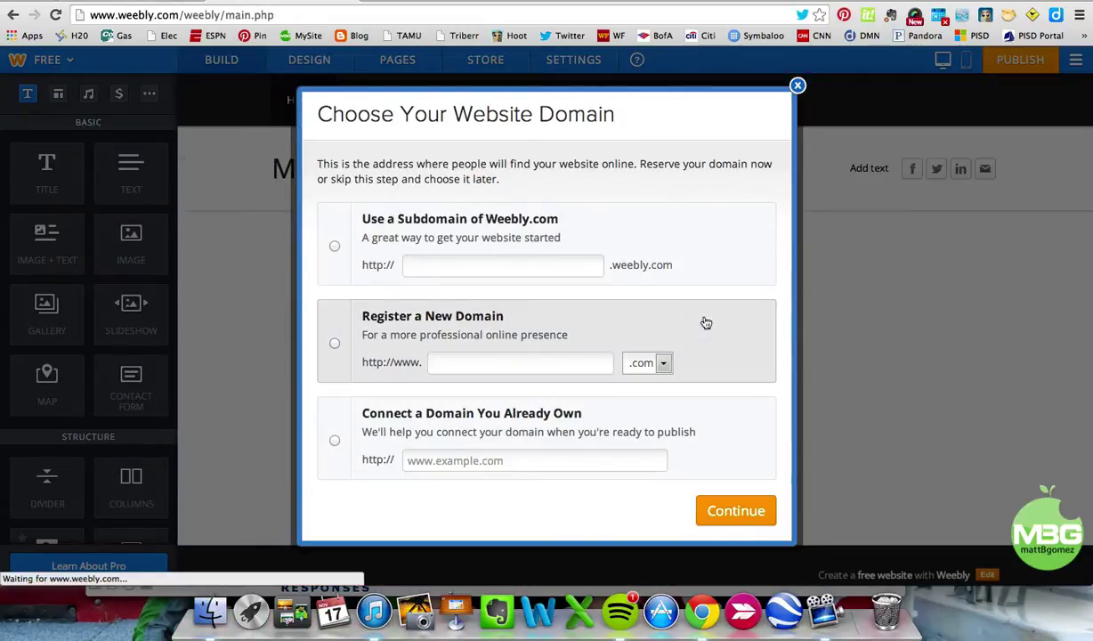
# Reserve the Aggies123.weebly.com subdomain and continue to the editor
pyautogui.click(573, 266)
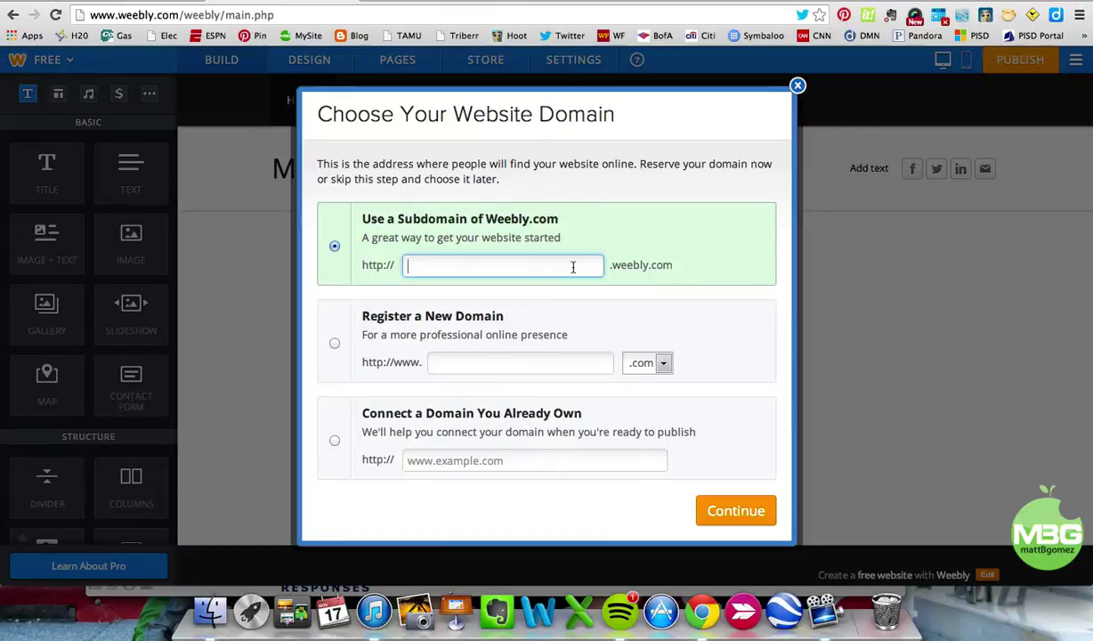
pyautogui.write('Aggies')
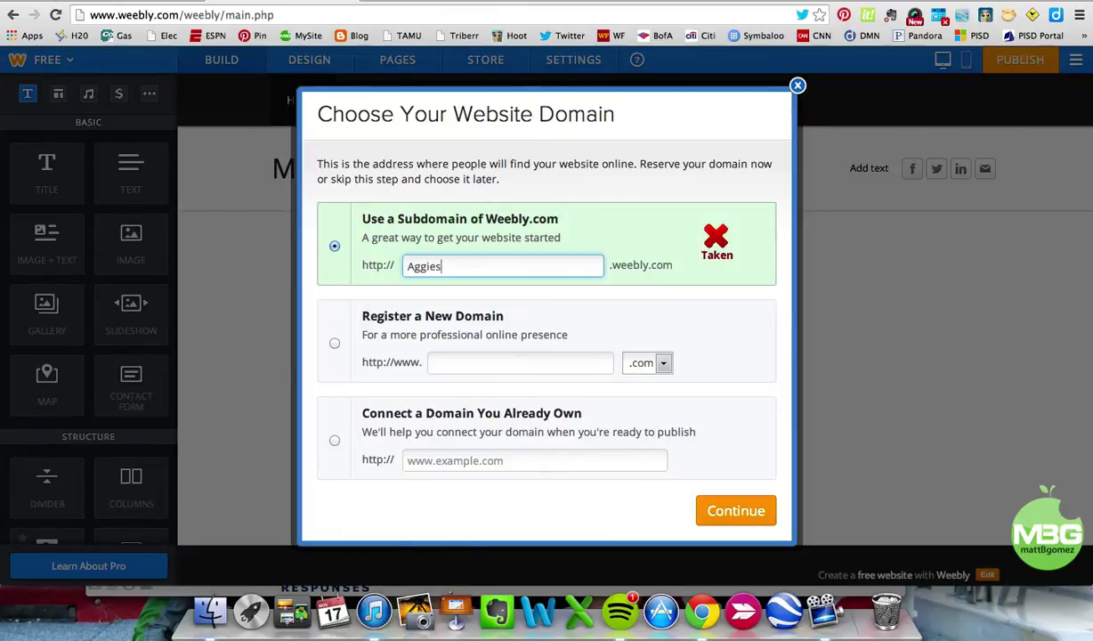
pyautogui.write('123')
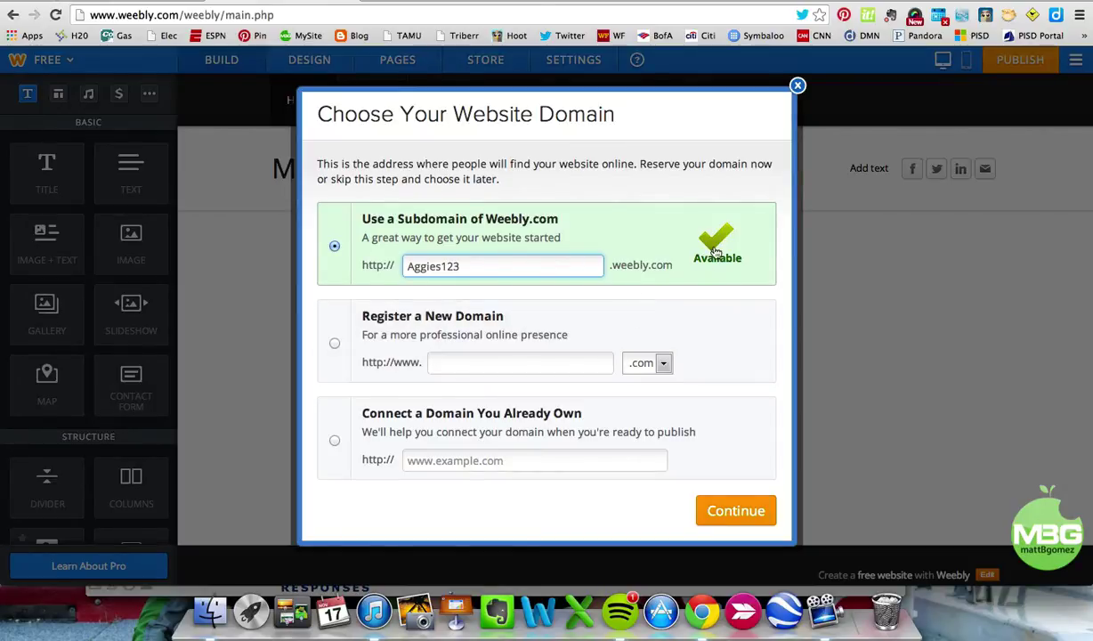
pyautogui.press('BackSpace')
pyautogui.press('BackSpace')
pyautogui.press('BackSpace')
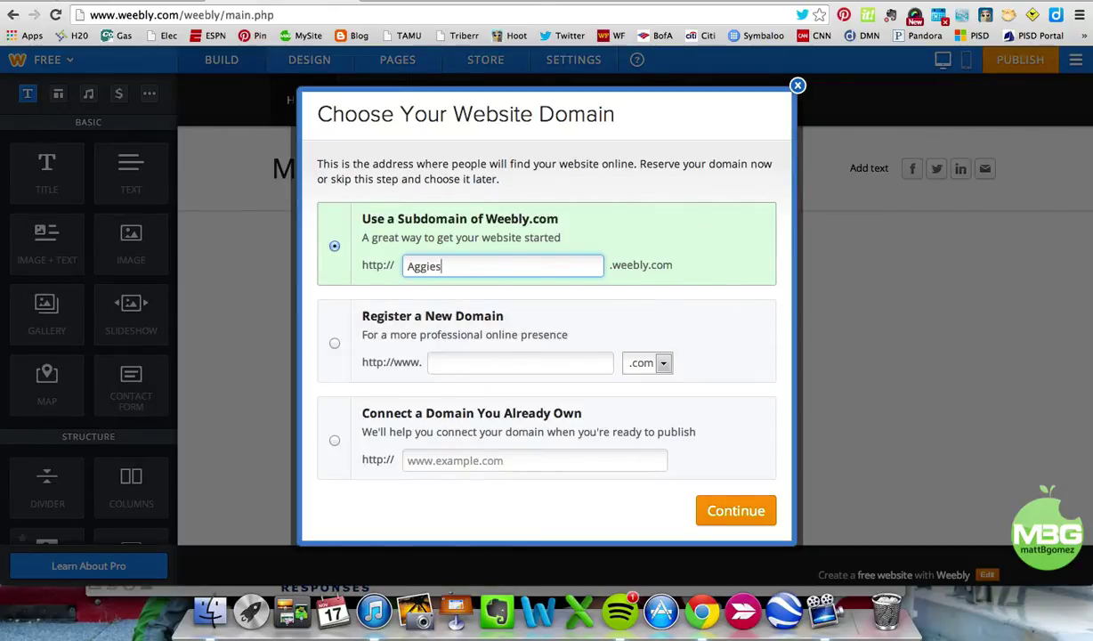
pyautogui.write('123')
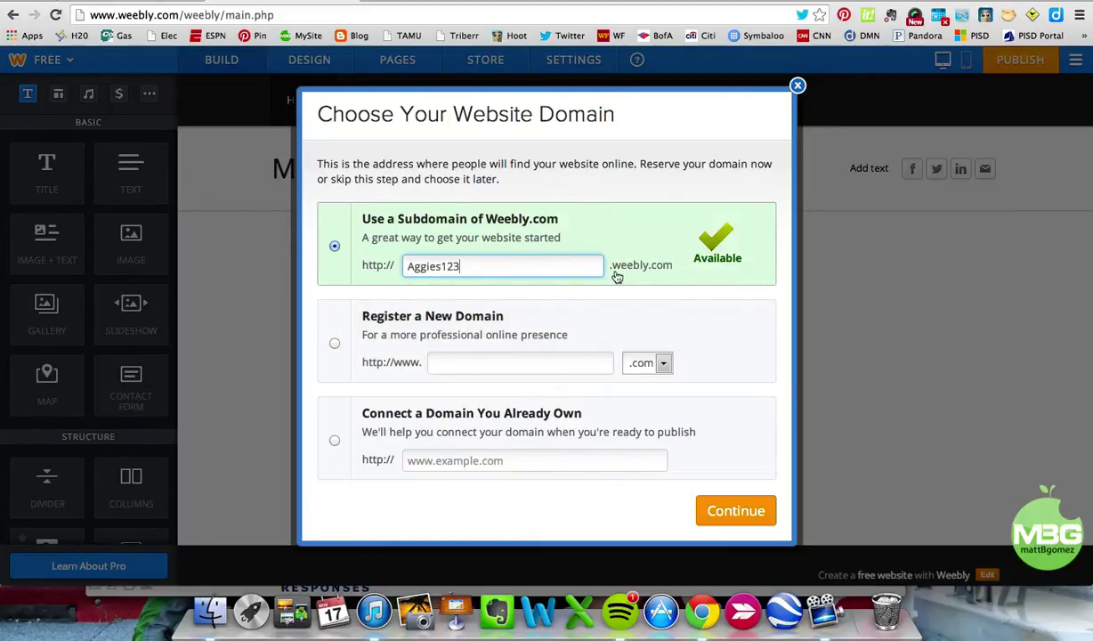
pyautogui.click(711, 515)
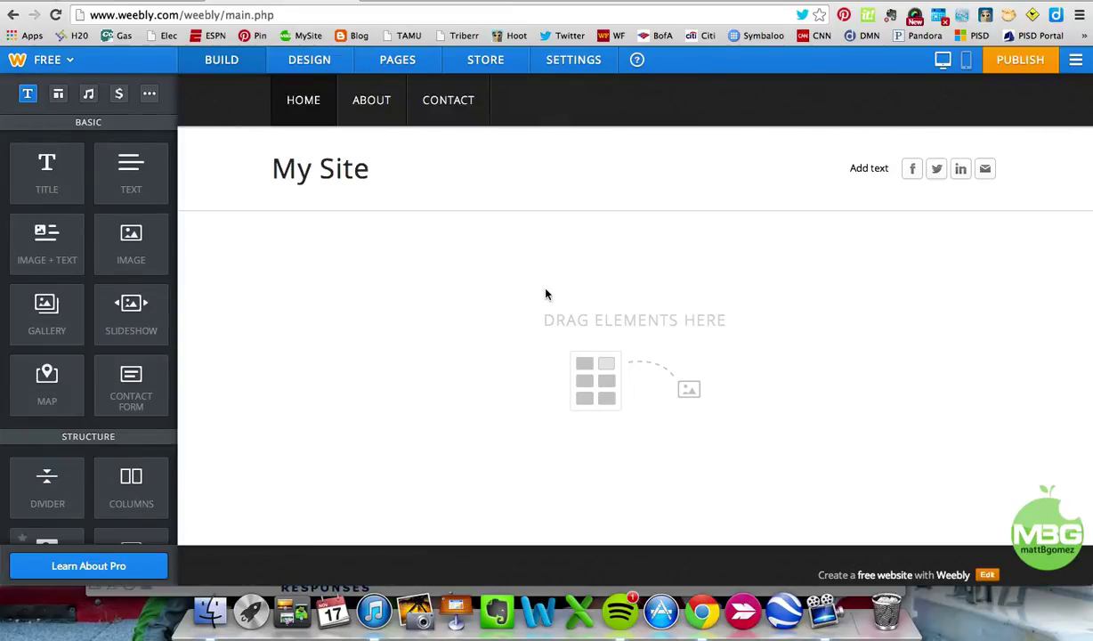
# Browse the header's social-link networks without adding any
pyautogui.moveTo(321, 182)
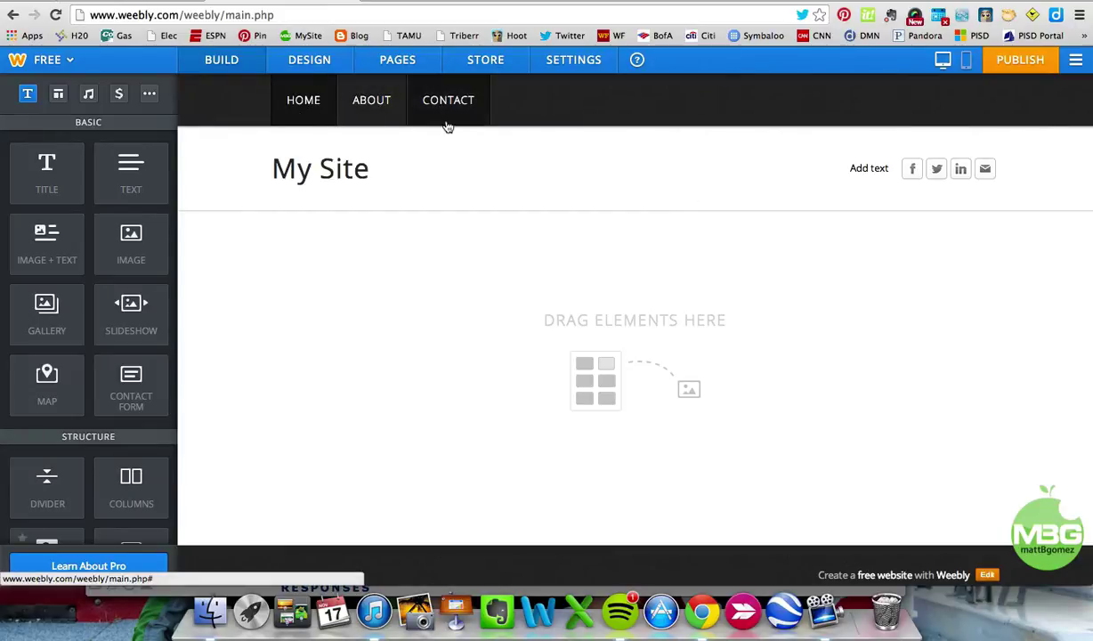
pyautogui.click(938, 162)
pyautogui.click(938, 163)
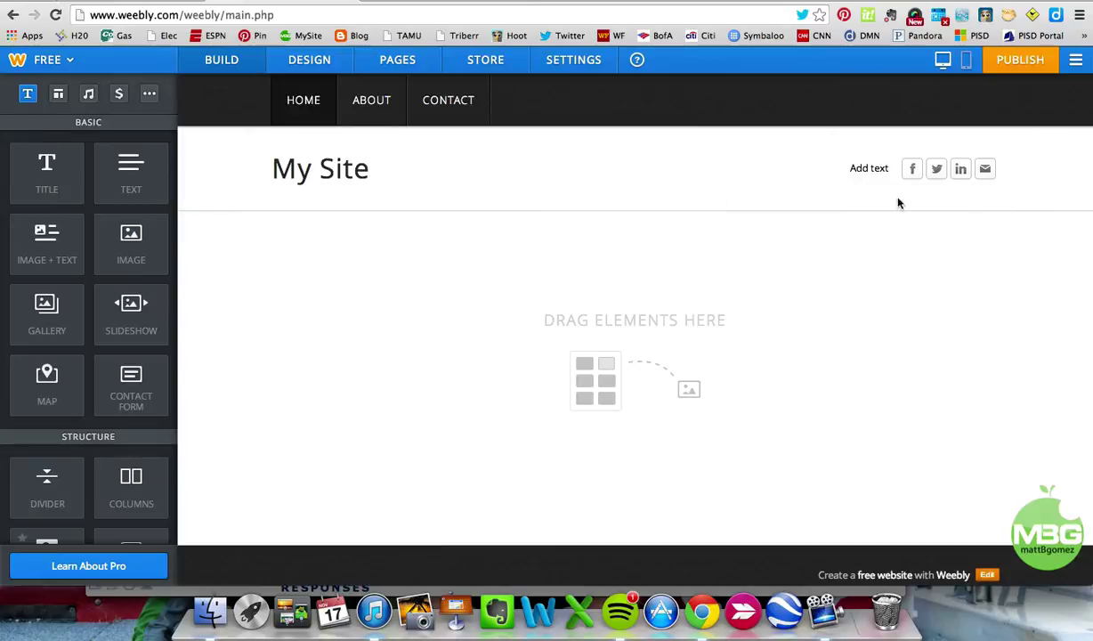
pyautogui.click(980, 176)
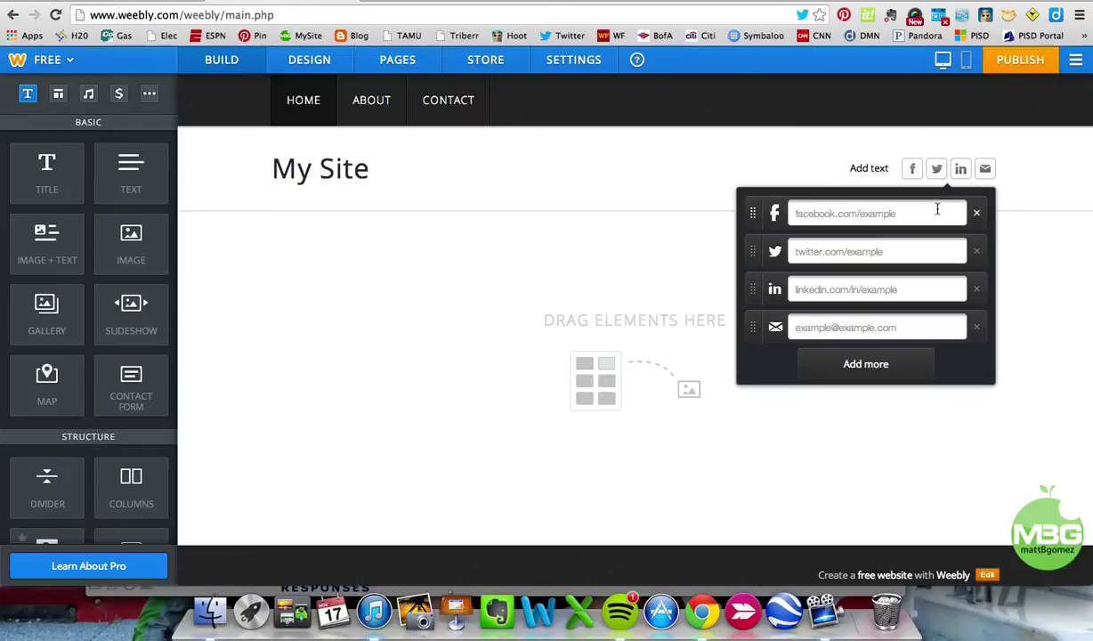
pyautogui.click(886, 365)
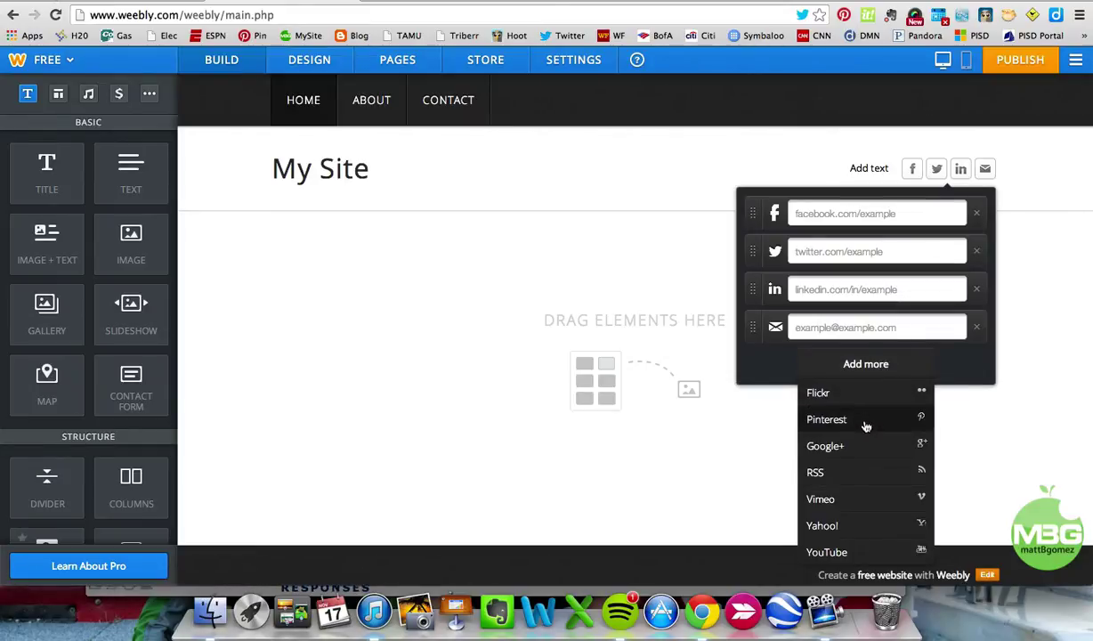
pyautogui.click(765, 402)
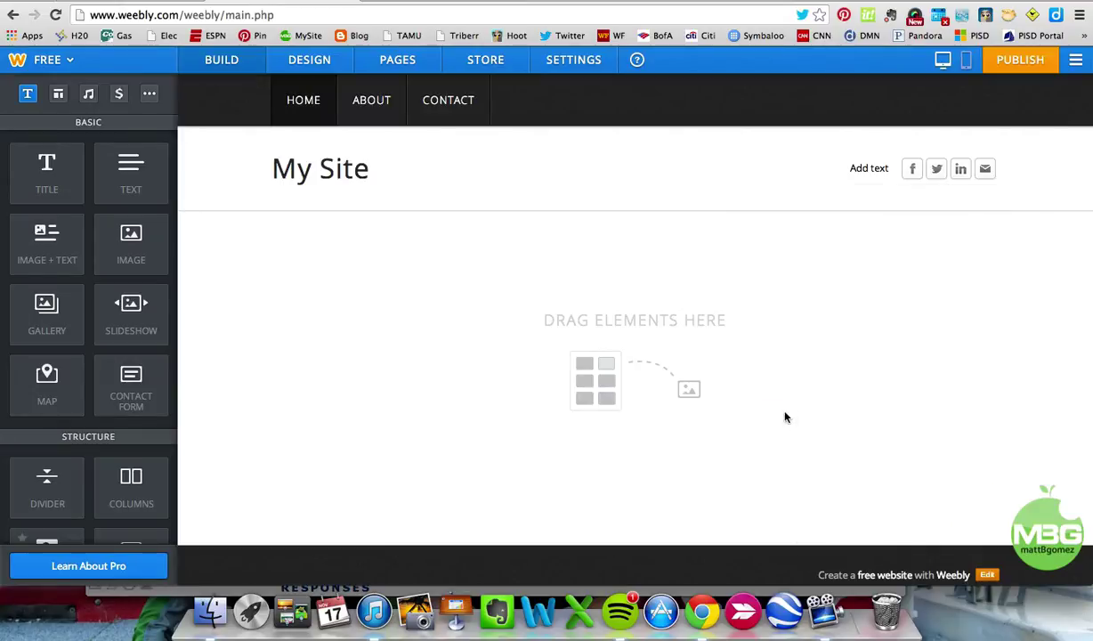
# Remove the Facebook, Twitter and LinkedIn links and enter the owner's e-mail address
pyautogui.click(937, 171)
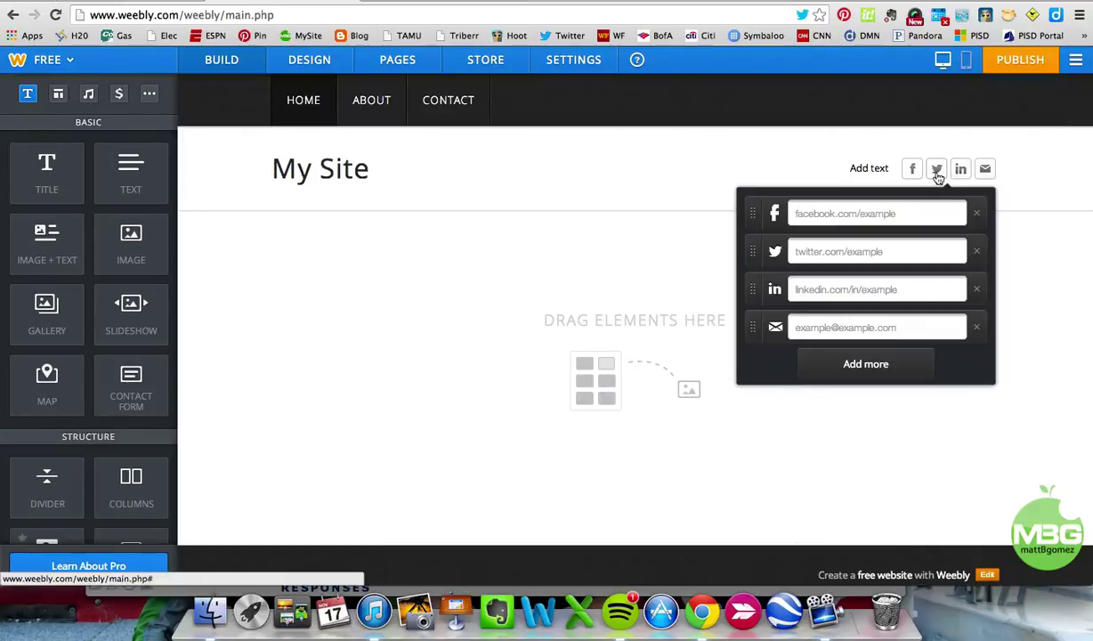
pyautogui.click(977, 212)
pyautogui.click(976, 213)
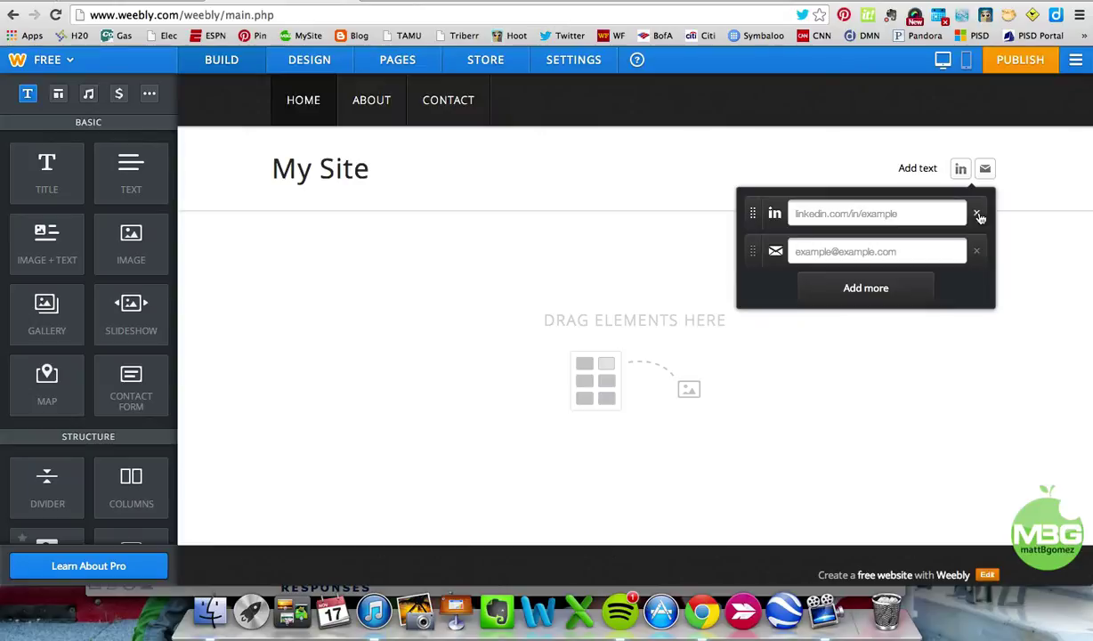
pyautogui.click(976, 214)
pyautogui.click(929, 215)
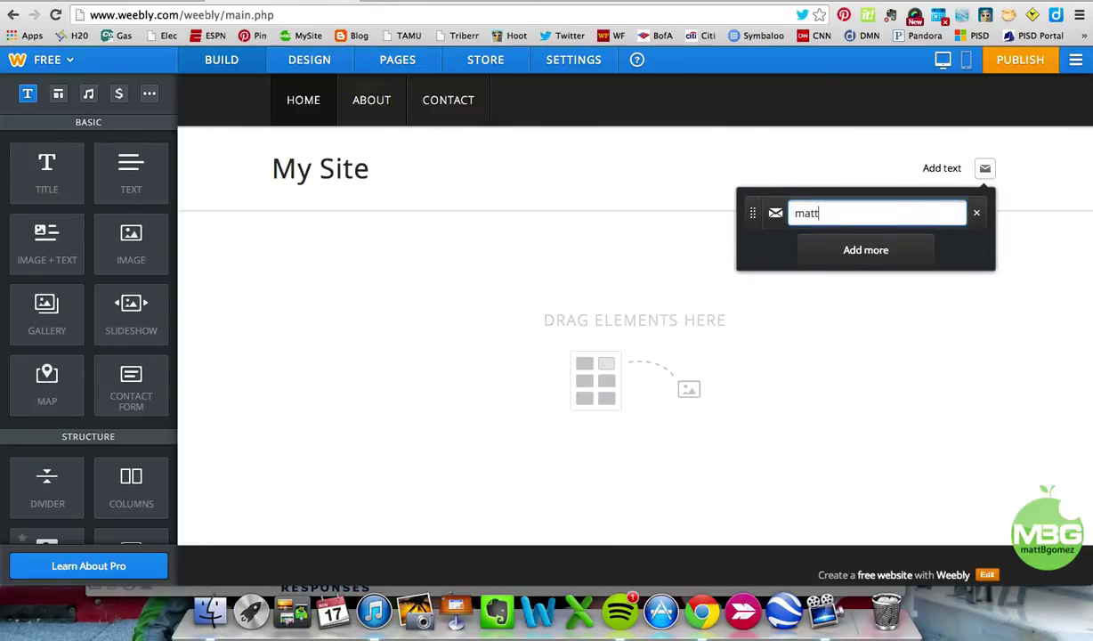
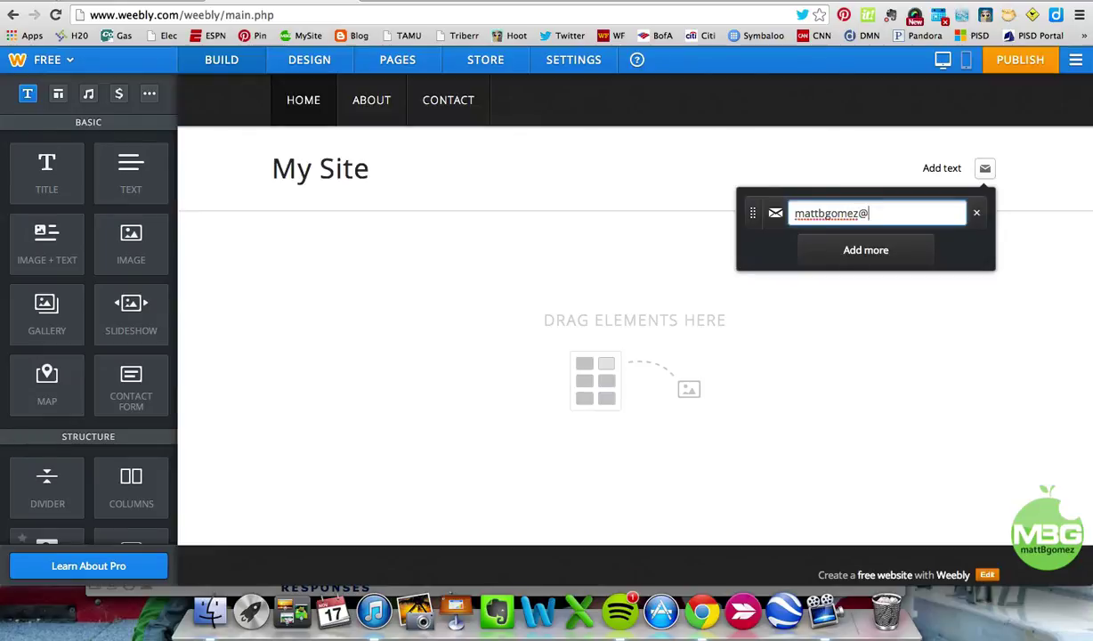
pyautogui.click(898, 311)
# Recheck the addable social networks, leave the contact links unchanged, and select the site title
pyautogui.click(986, 171)
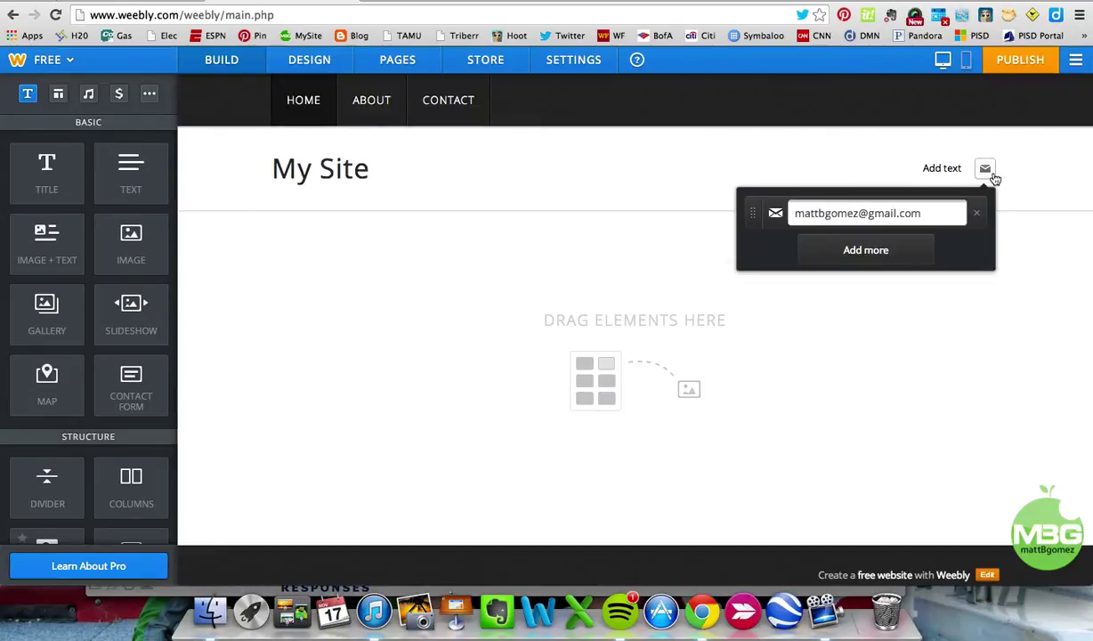
pyautogui.click(776, 171)
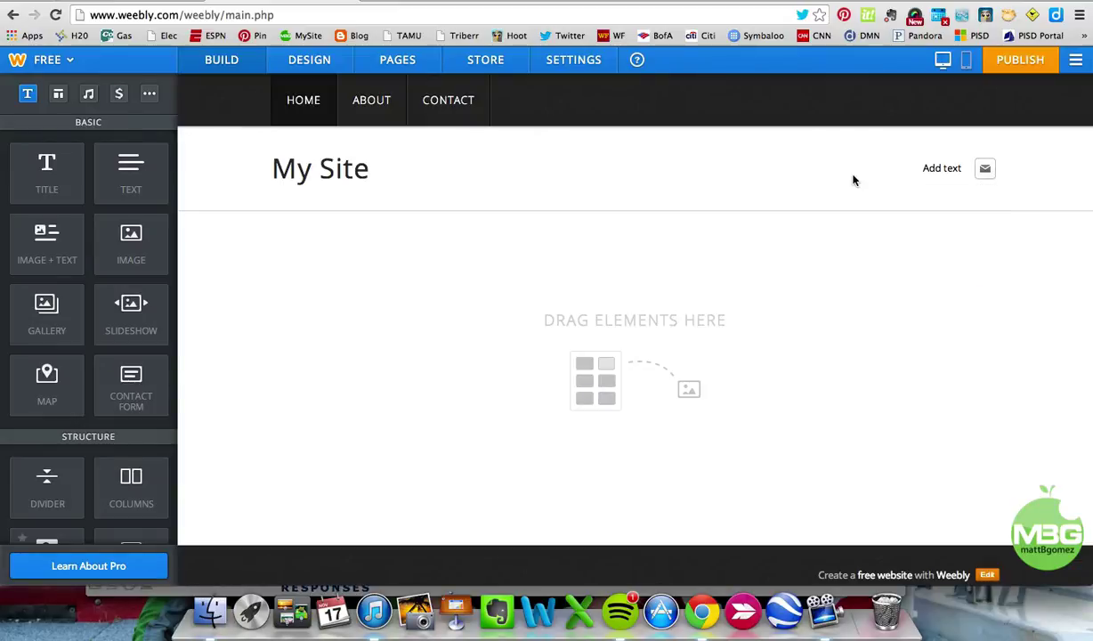
pyautogui.click(935, 164)
pyautogui.click(859, 251)
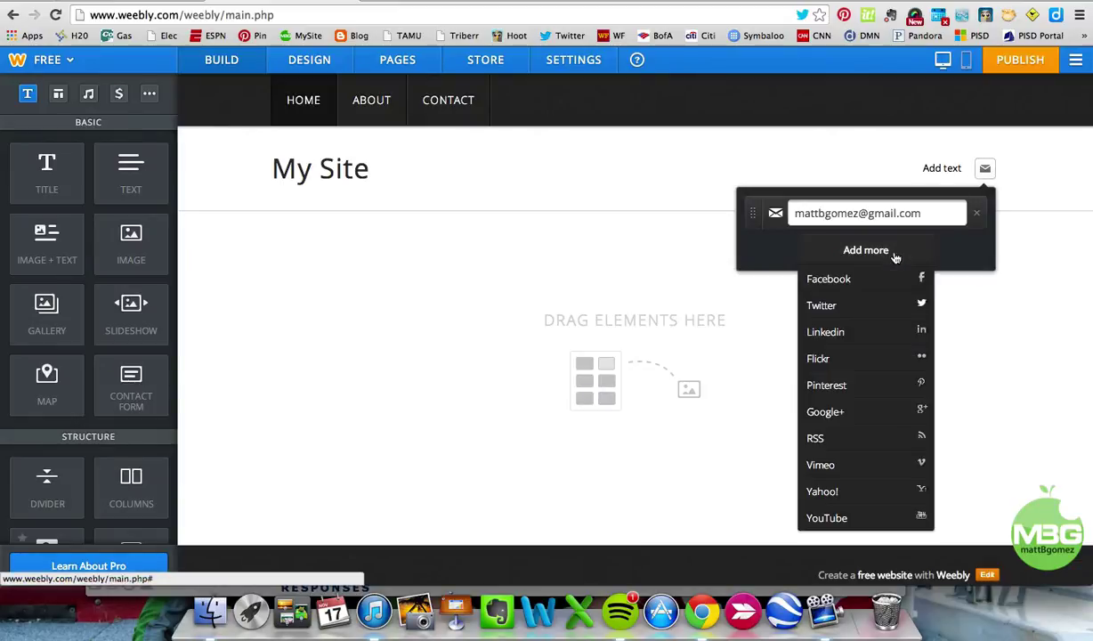
pyautogui.click(639, 298)
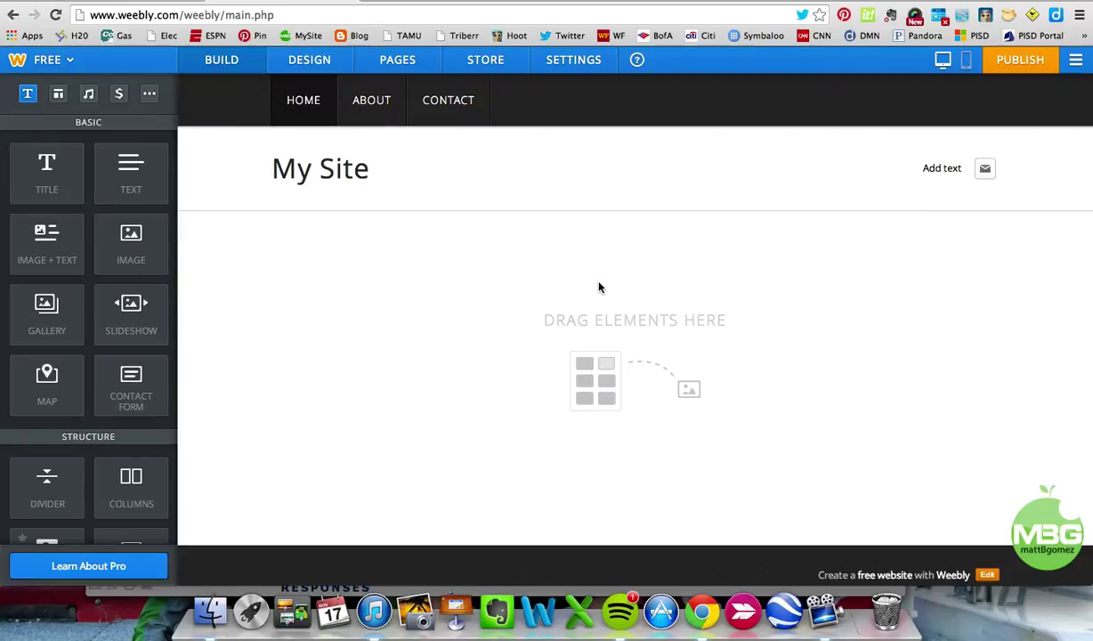
pyautogui.click(308, 169)
# Replace the My Site header title with Aggies123
pyautogui.tripleClick(307, 173)
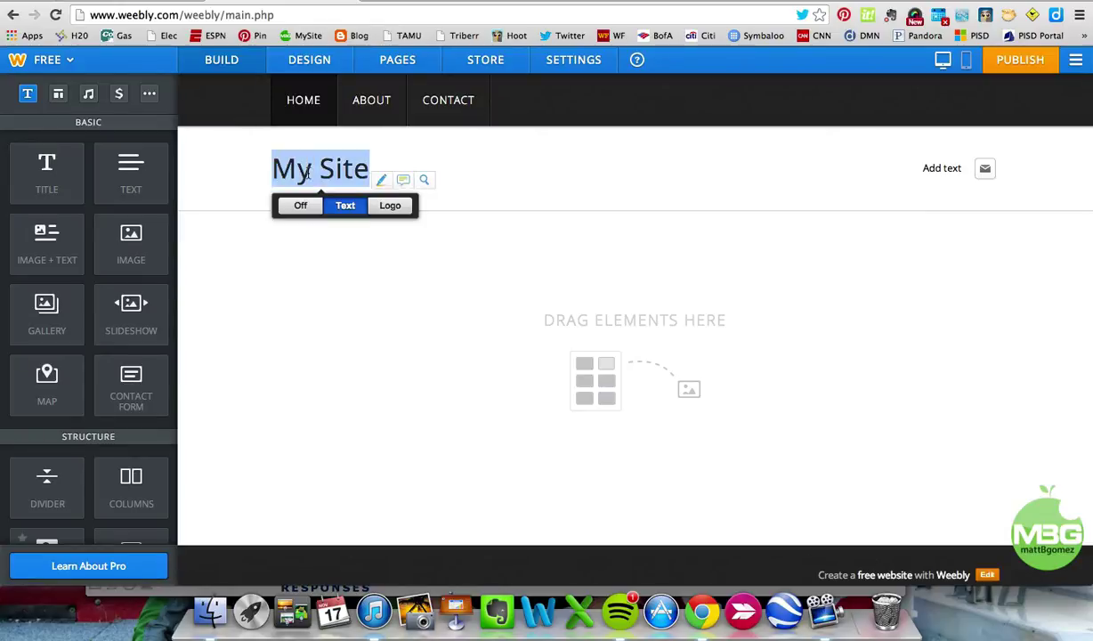
pyautogui.write('Aggies')
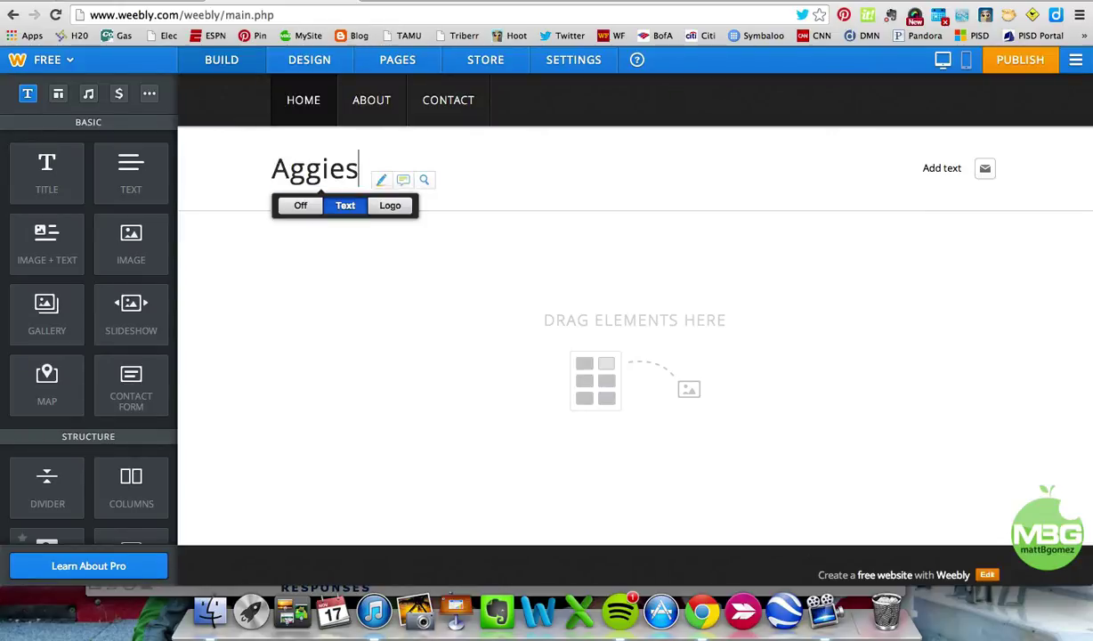
pyautogui.write('123')
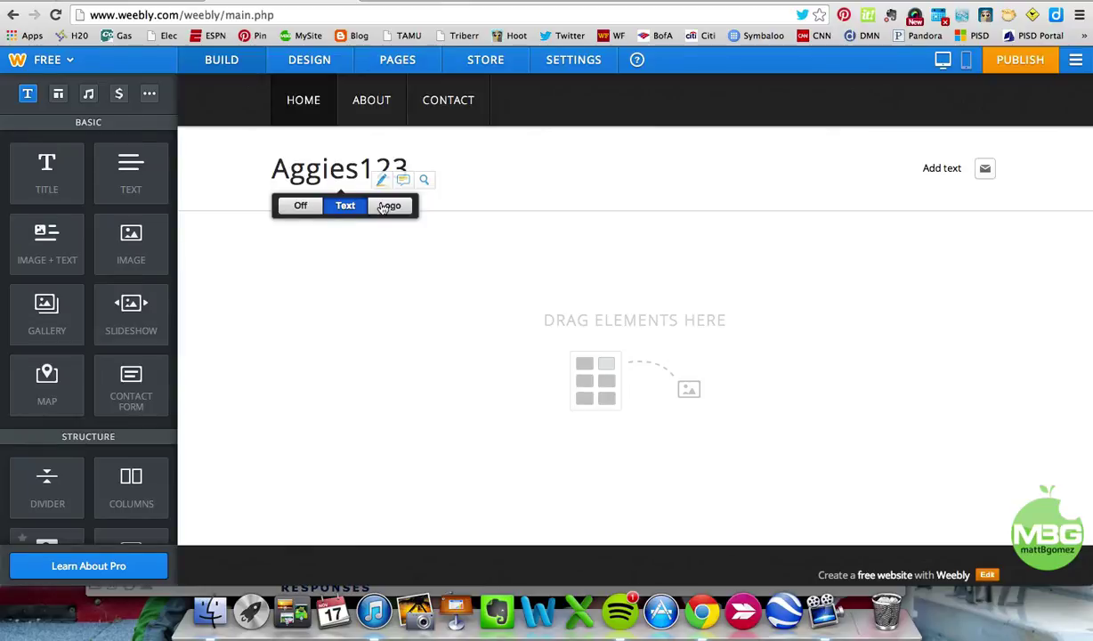
pyautogui.click(382, 276)
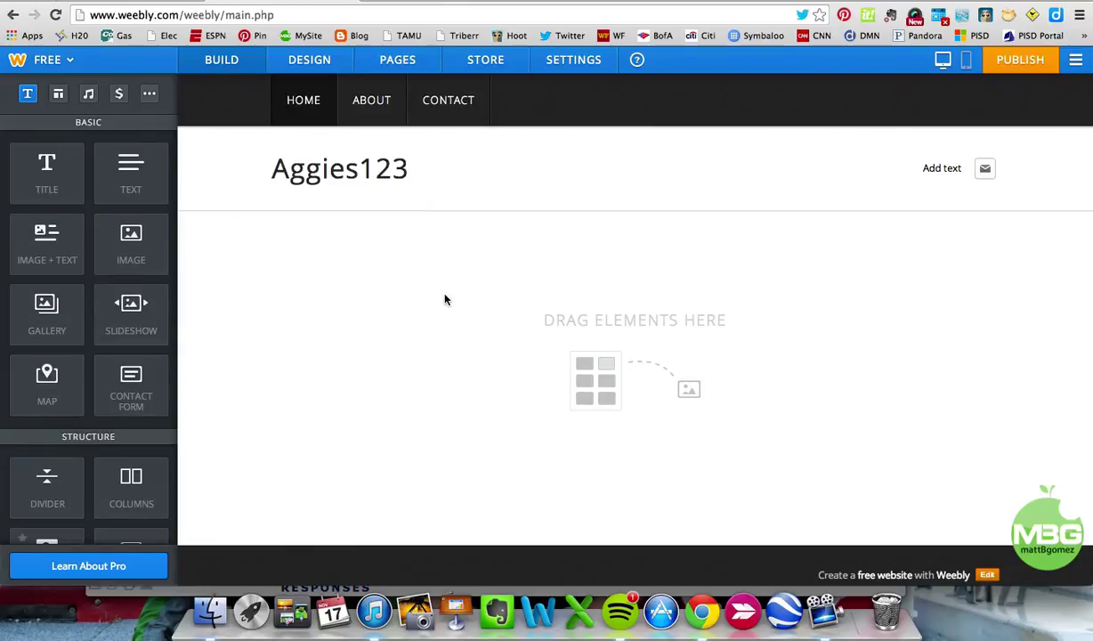
pyautogui.scroll(-1, 445, 299)
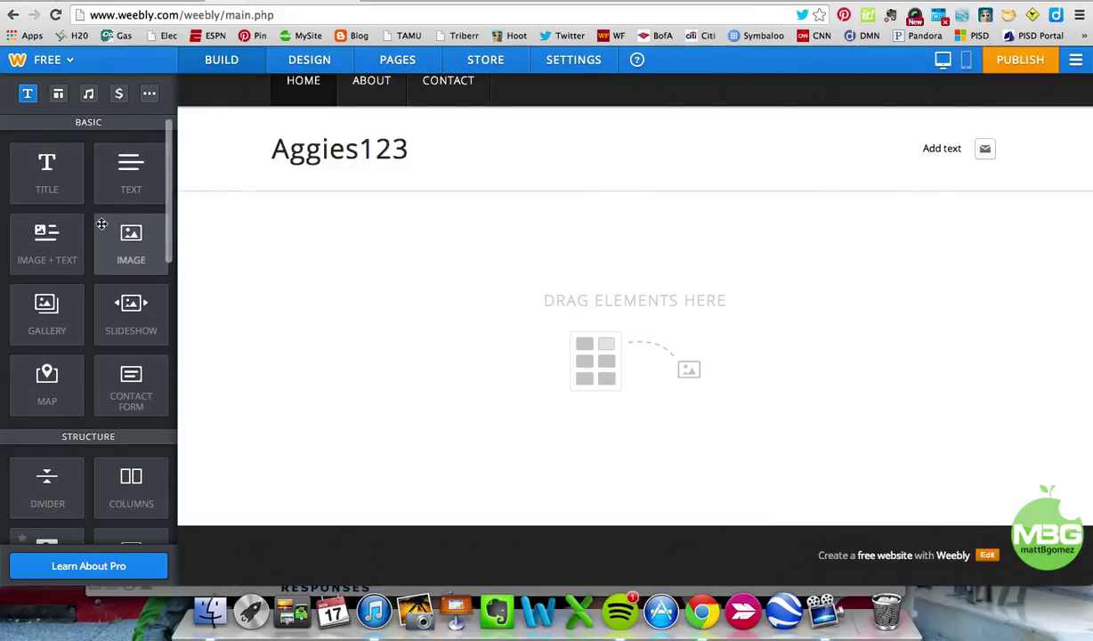
pyautogui.scroll(-5, 85, 205)
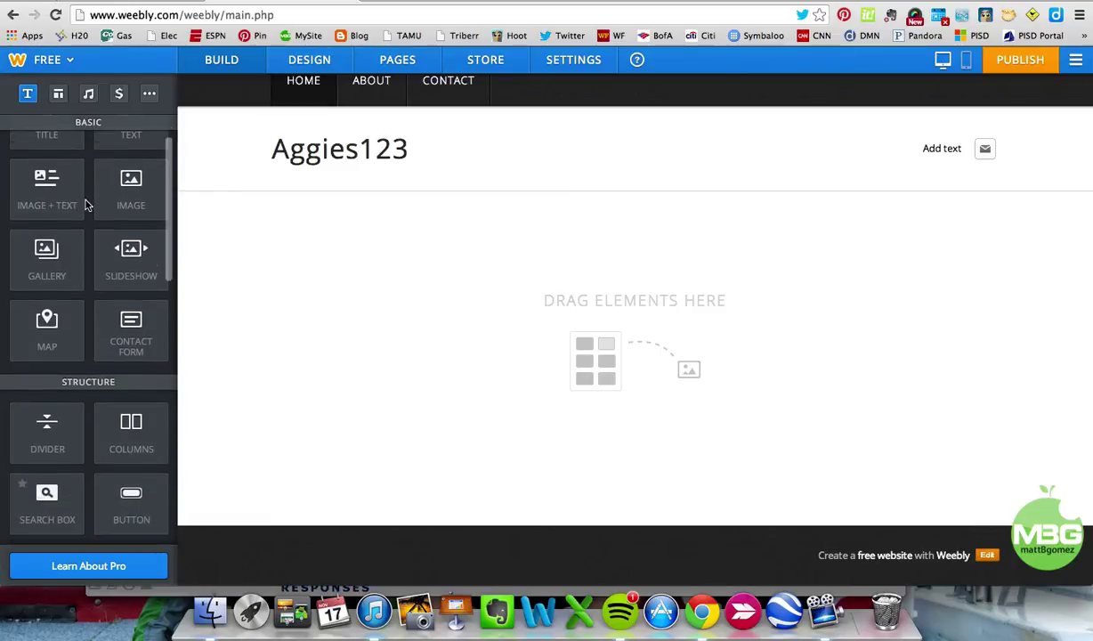
pyautogui.scroll(-10, 85, 205)
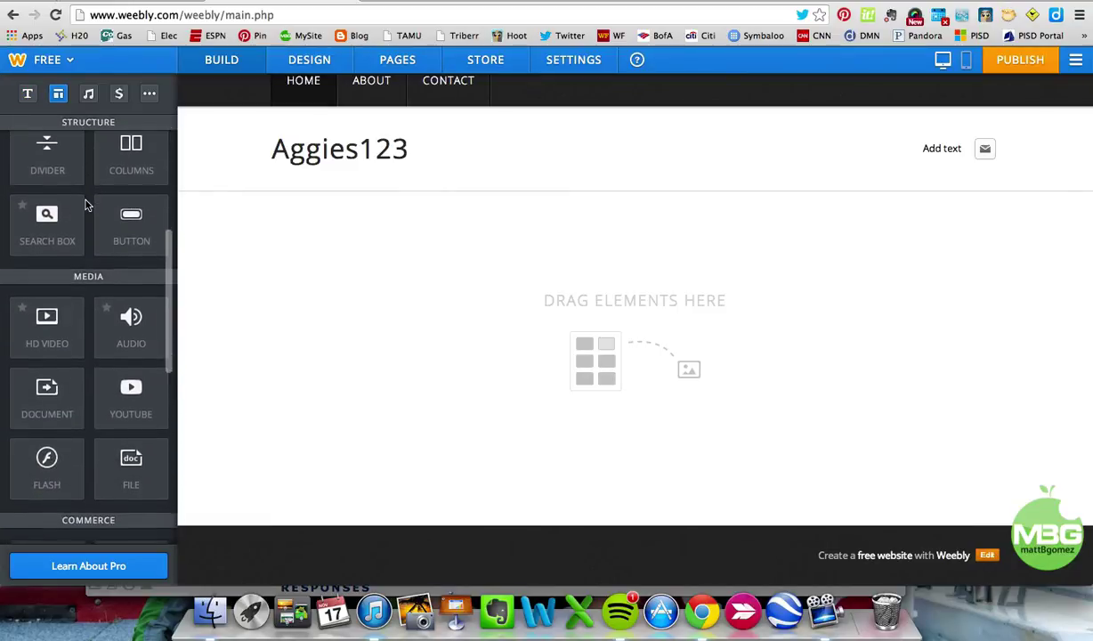
pyautogui.scroll(-2, 85, 205)
pyautogui.scroll(-2, 53, 260)
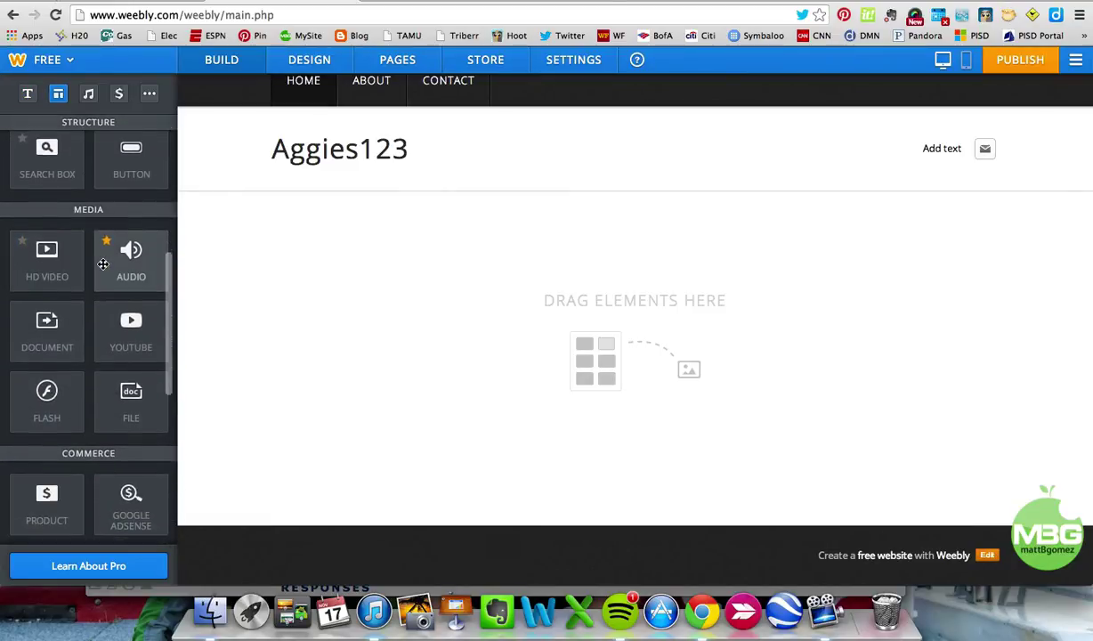
pyautogui.scroll(-7, 71, 267)
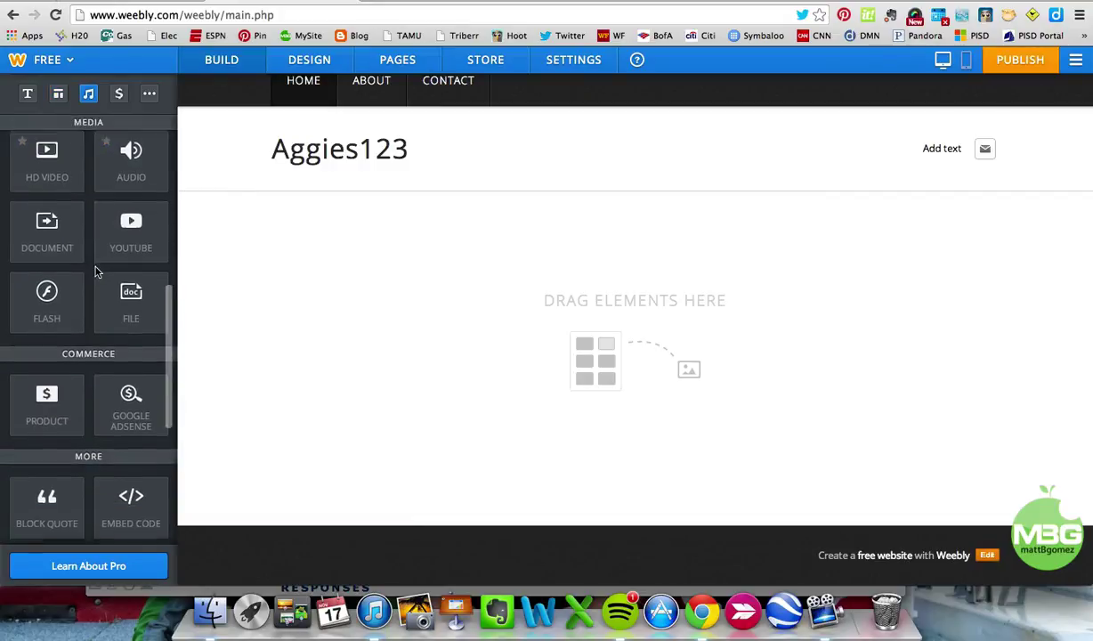
pyautogui.scroll(-5, 96, 271)
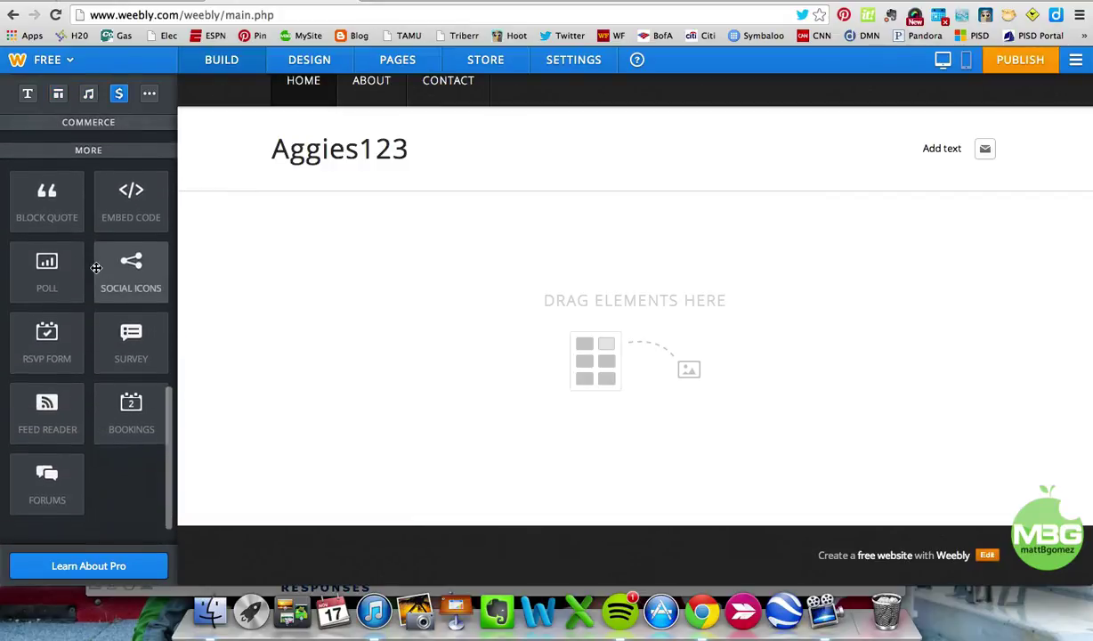
pyautogui.scroll(3, 95, 267)
pyautogui.scroll(15, 96, 267)
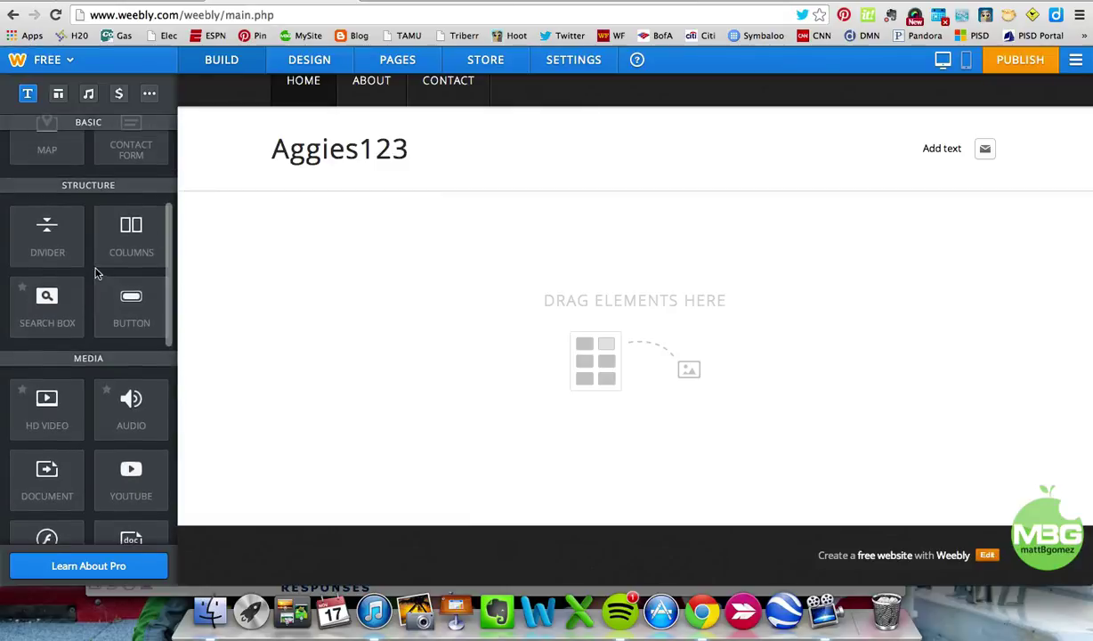
pyautogui.scroll(1, 93, 402)
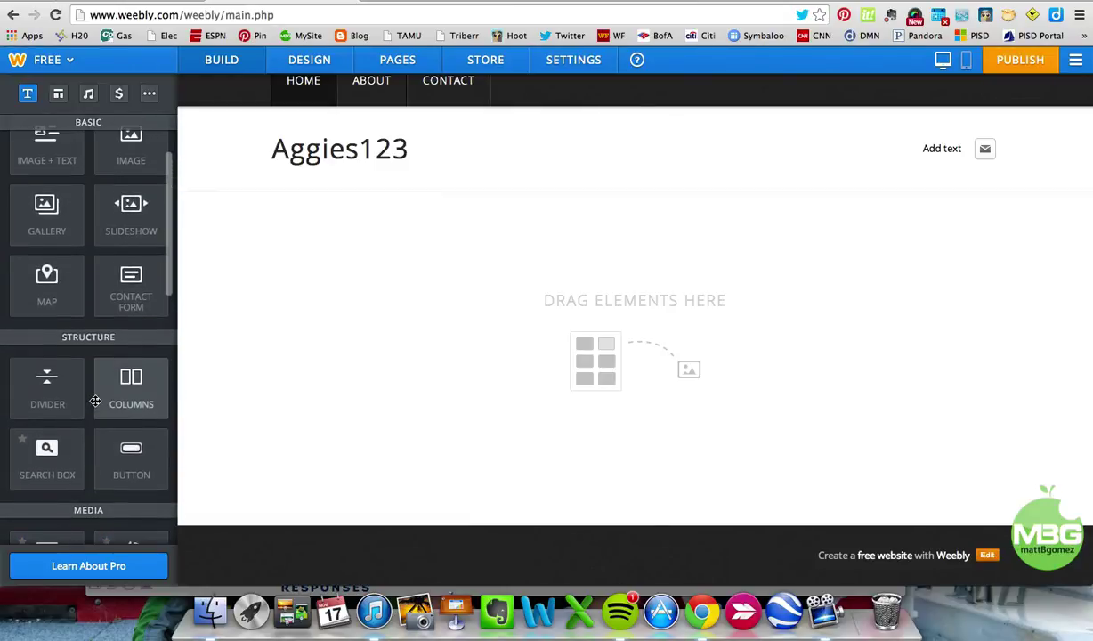
pyautogui.scroll(-10, 95, 400)
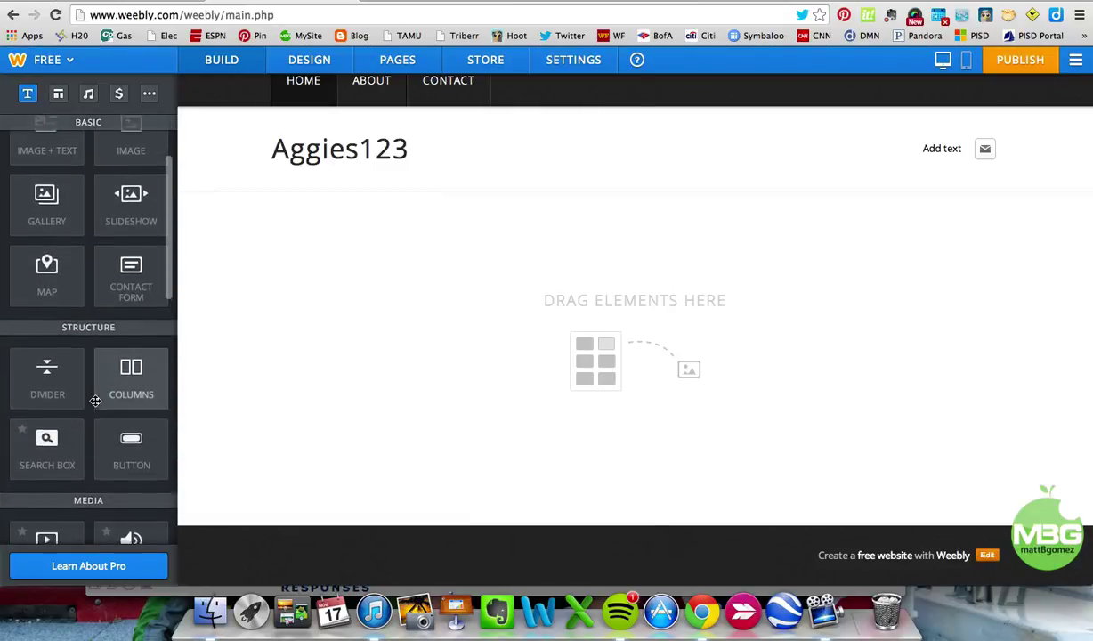
pyautogui.scroll(10, 95, 401)
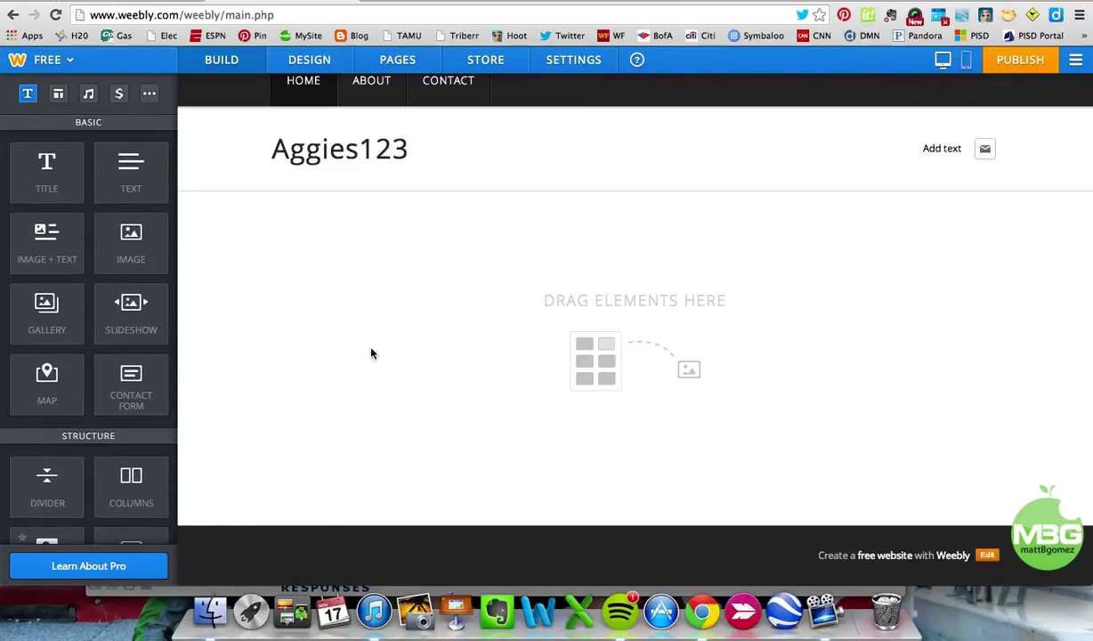
pyautogui.scroll(1, 381, 297)
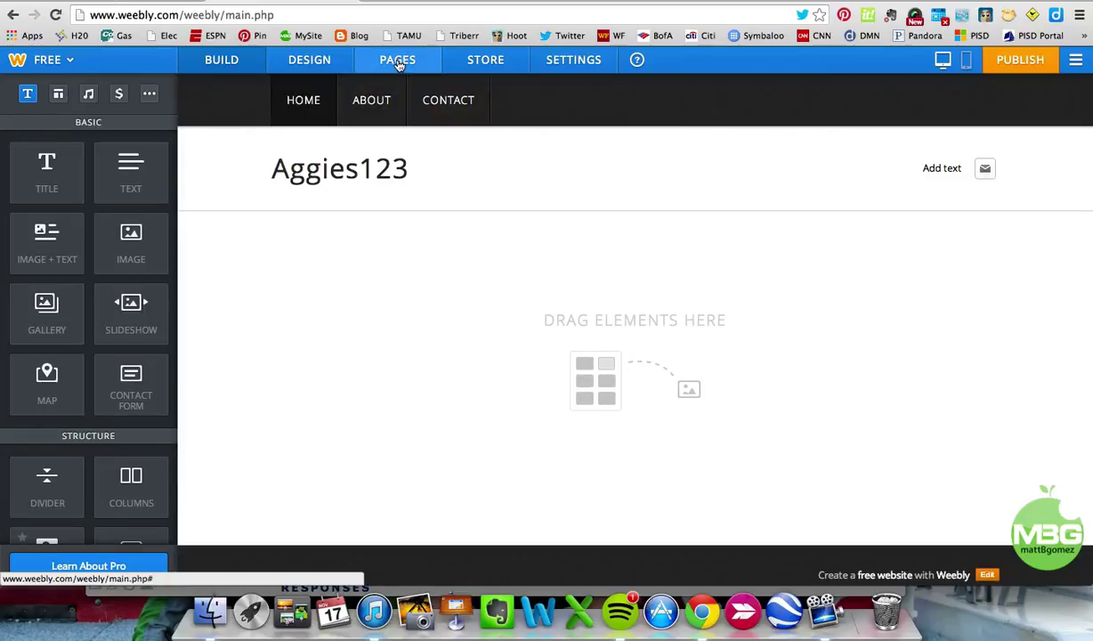
# Rename the About page to 'Class Pictures'
pyautogui.click(397, 63)
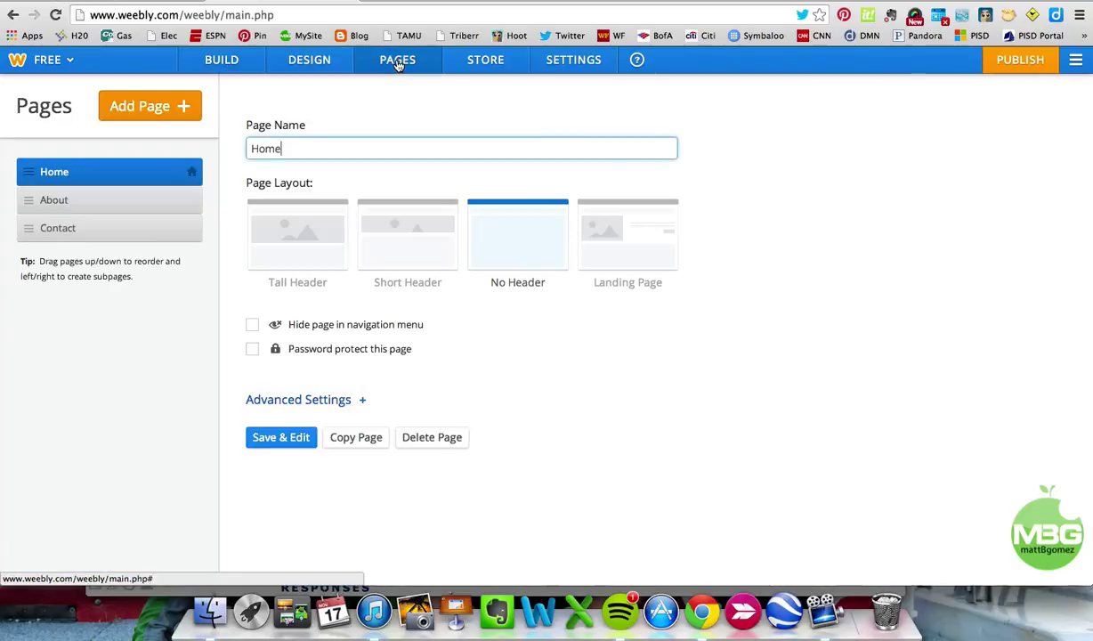
pyautogui.click(147, 205)
pyautogui.click(132, 221)
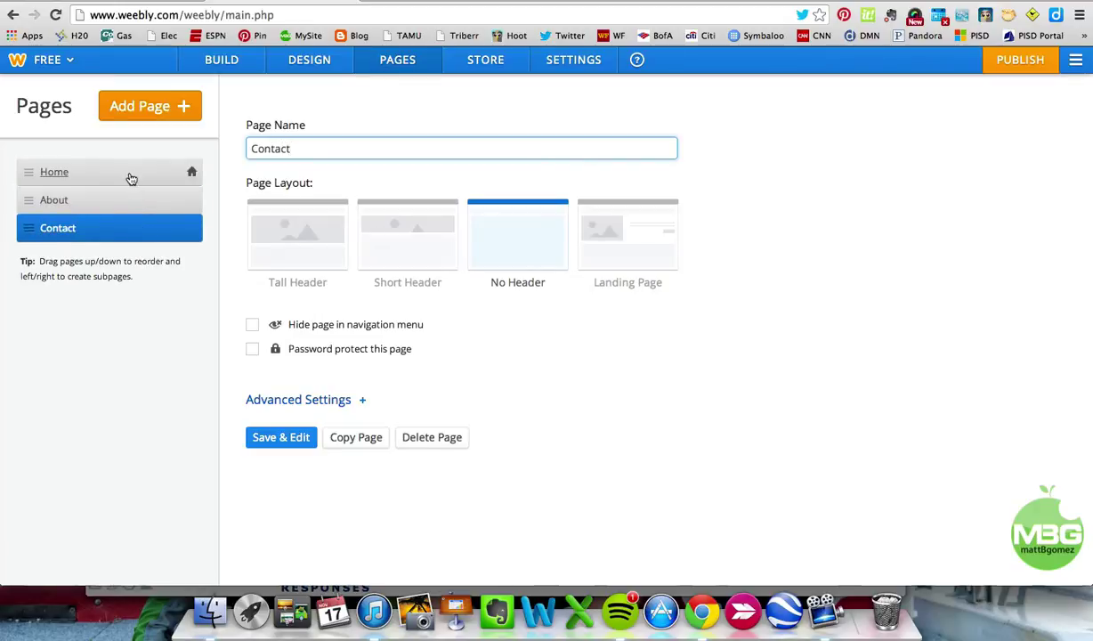
pyautogui.click(129, 174)
pyautogui.click(135, 194)
pyautogui.moveTo(281, 142); pyautogui.dragTo(246, 147)
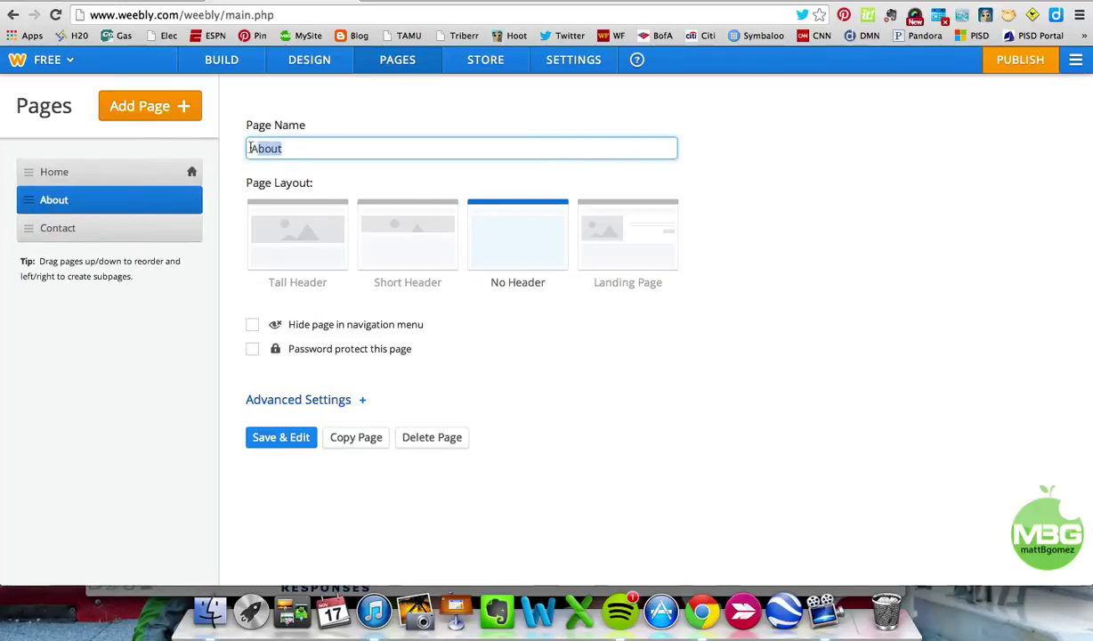
pyautogui.write('C')
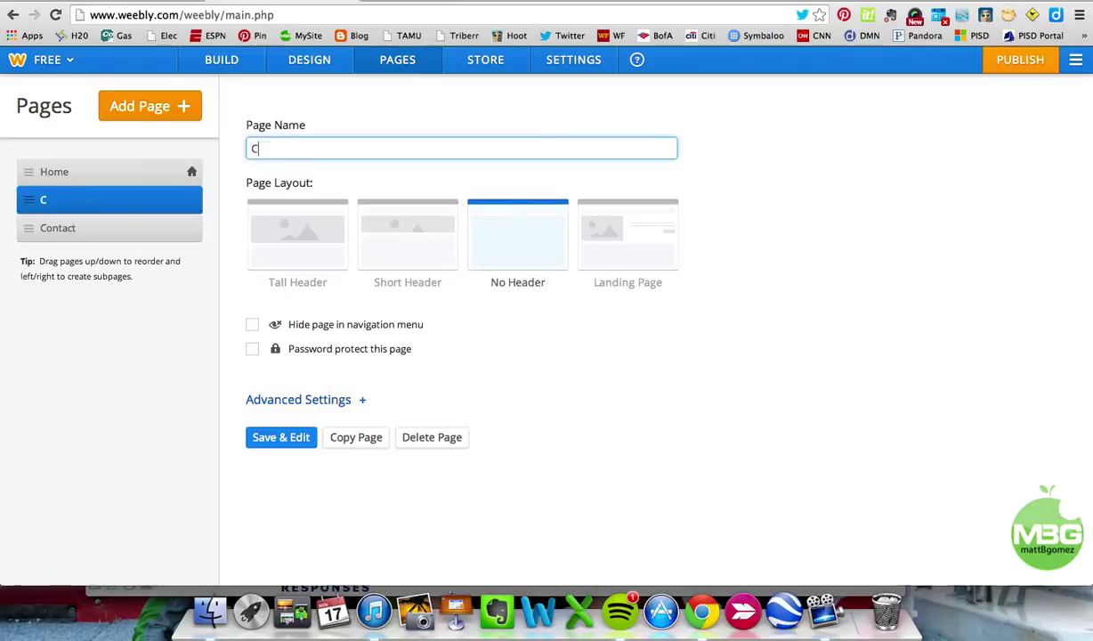
pyautogui.write('lass Pictures')
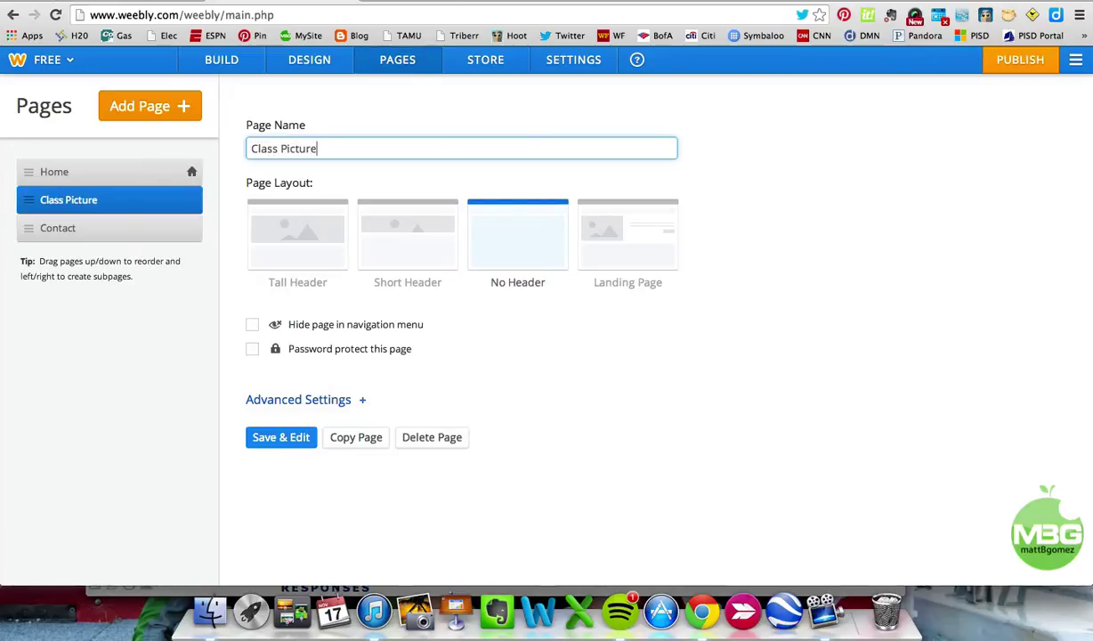
# Rename the Contact page to 'Homework'
pyautogui.click(153, 223)
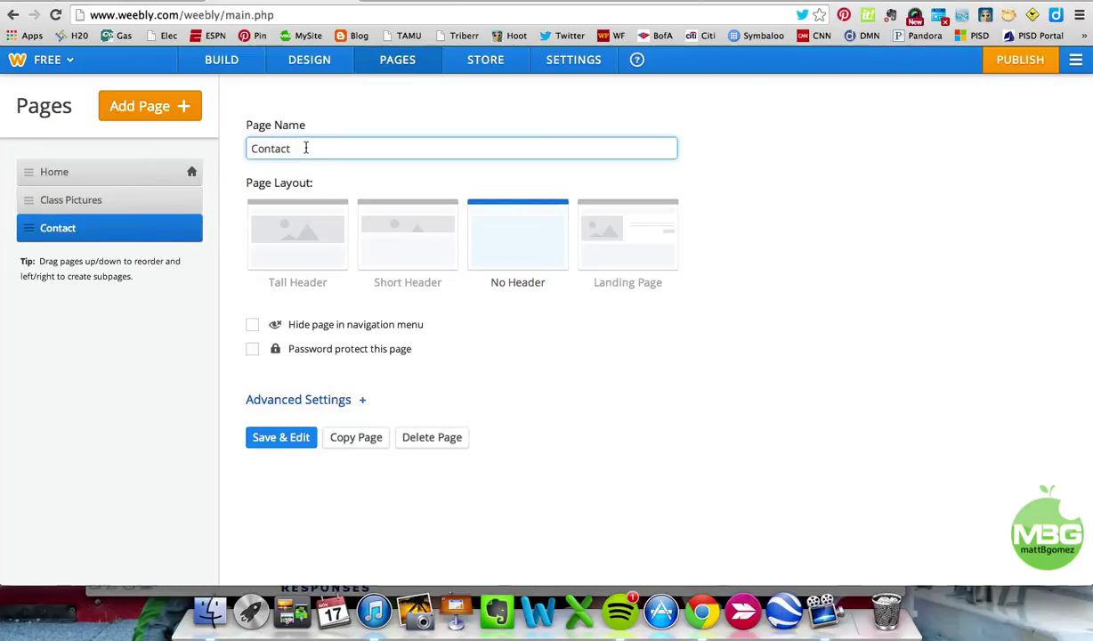
pyautogui.moveTo(297, 148); pyautogui.dragTo(240, 147)
pyautogui.write('Homework')
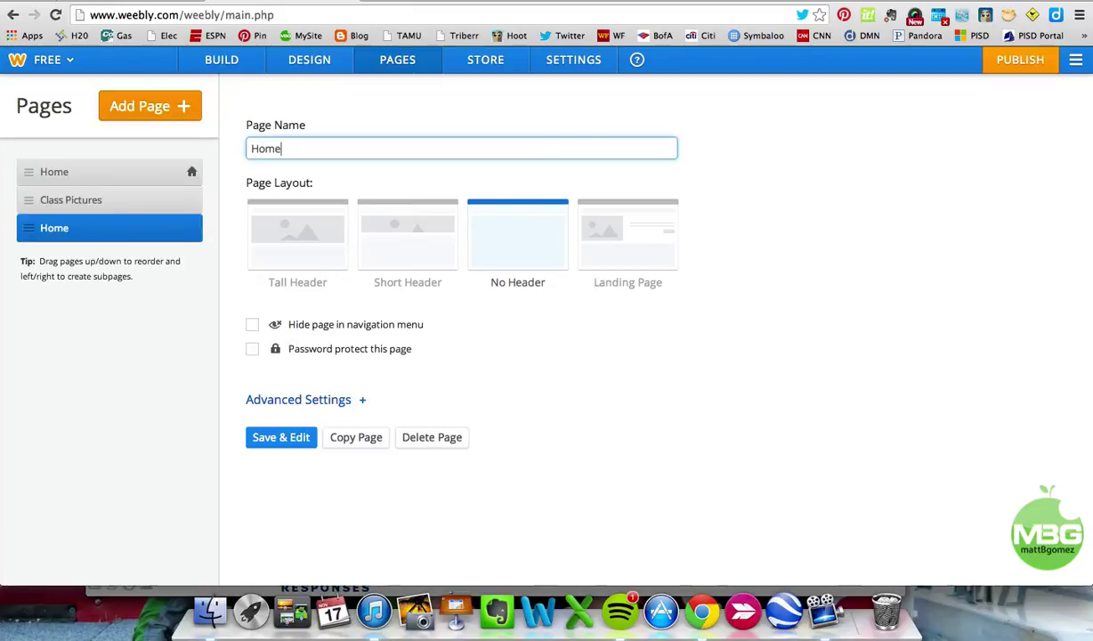
# Add a standard page named News with the Landing Page layout and open it for editing
pyautogui.click(157, 112)
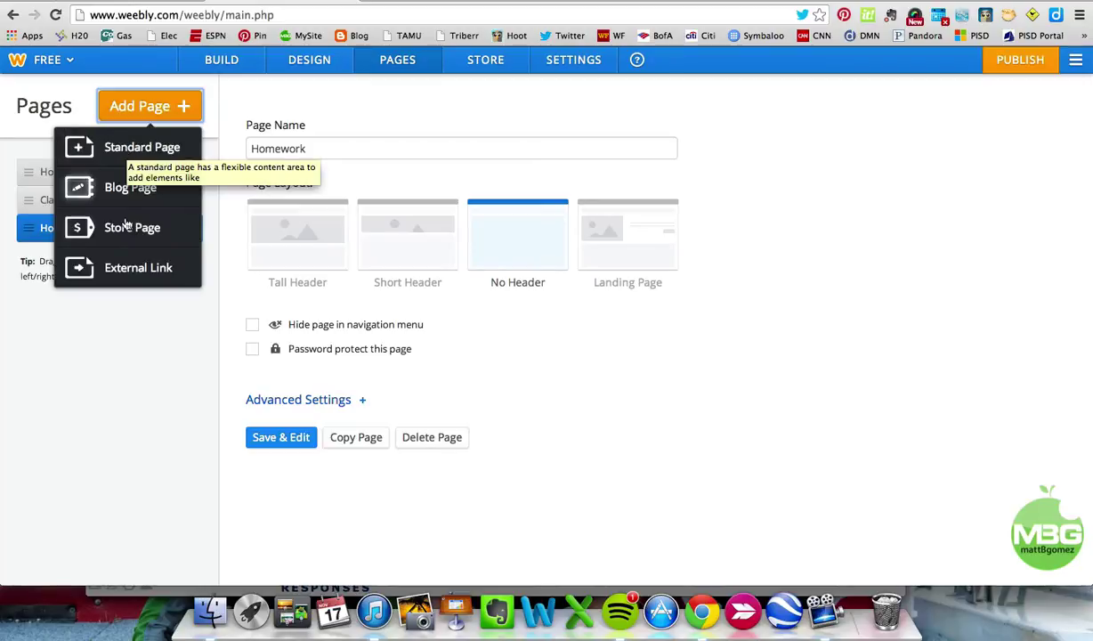
pyautogui.click(129, 147)
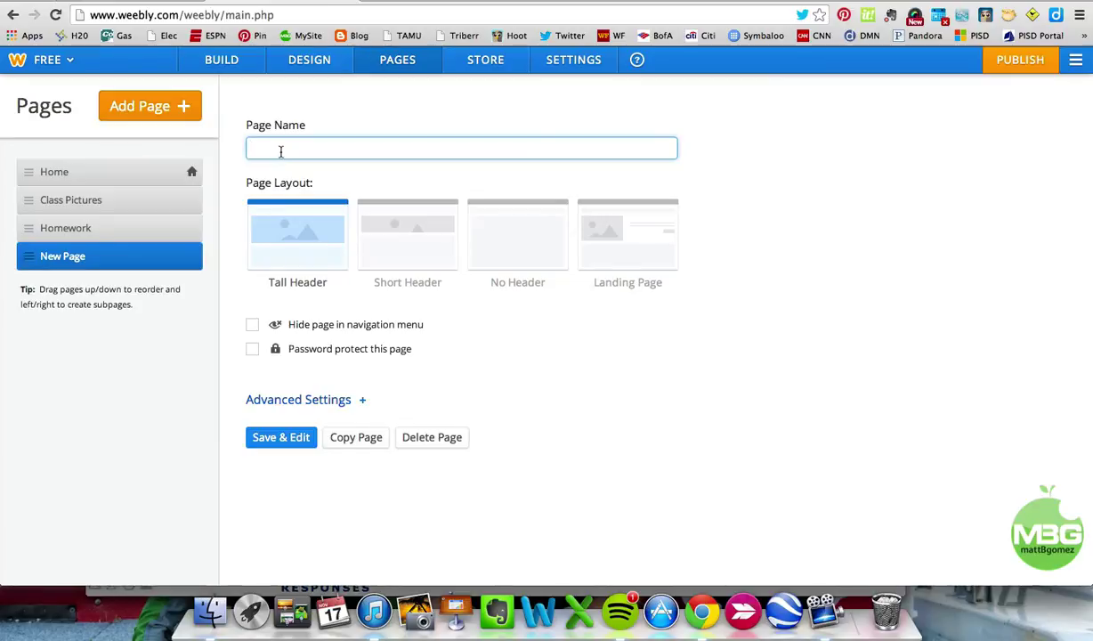
pyautogui.write('News')
pyautogui.click(612, 236)
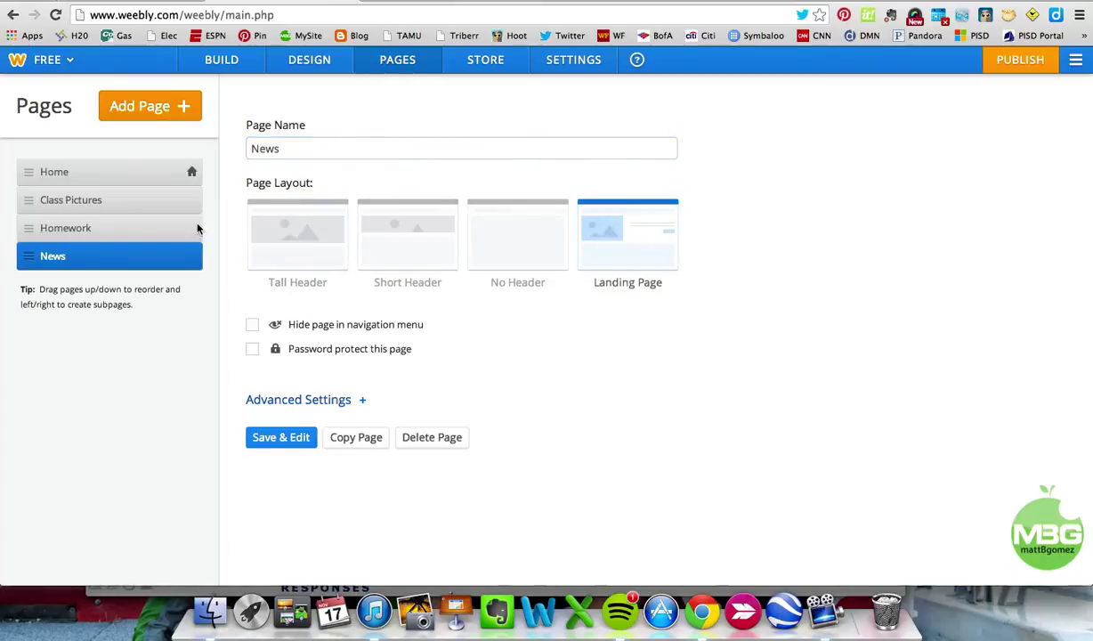
pyautogui.click(281, 437)
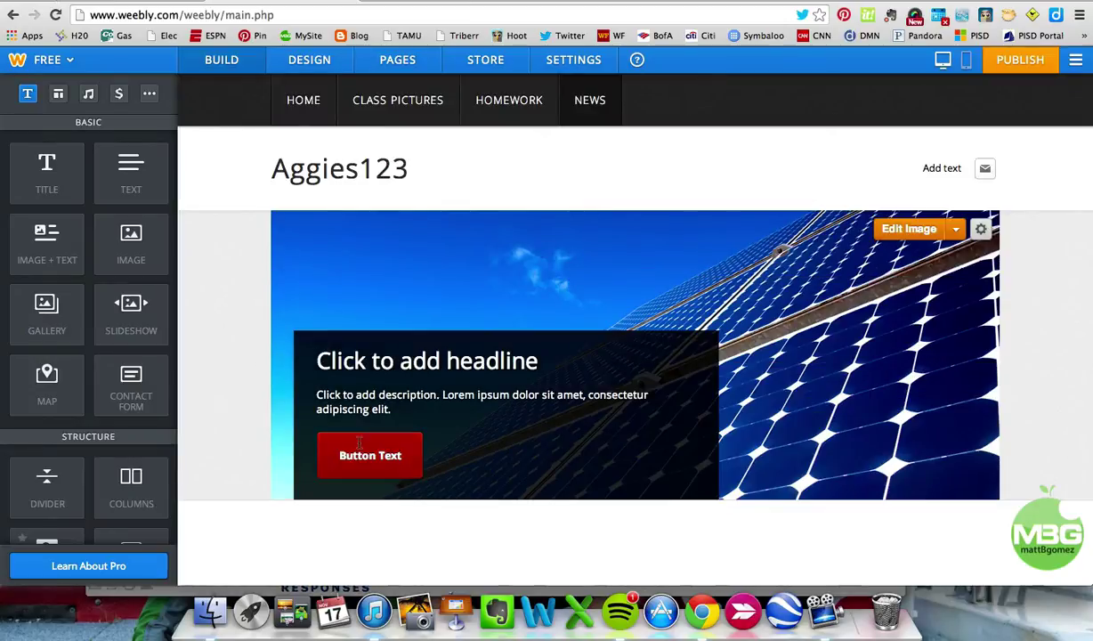
# Open the Home page with its No Header layout for editing
pyautogui.click(956, 230)
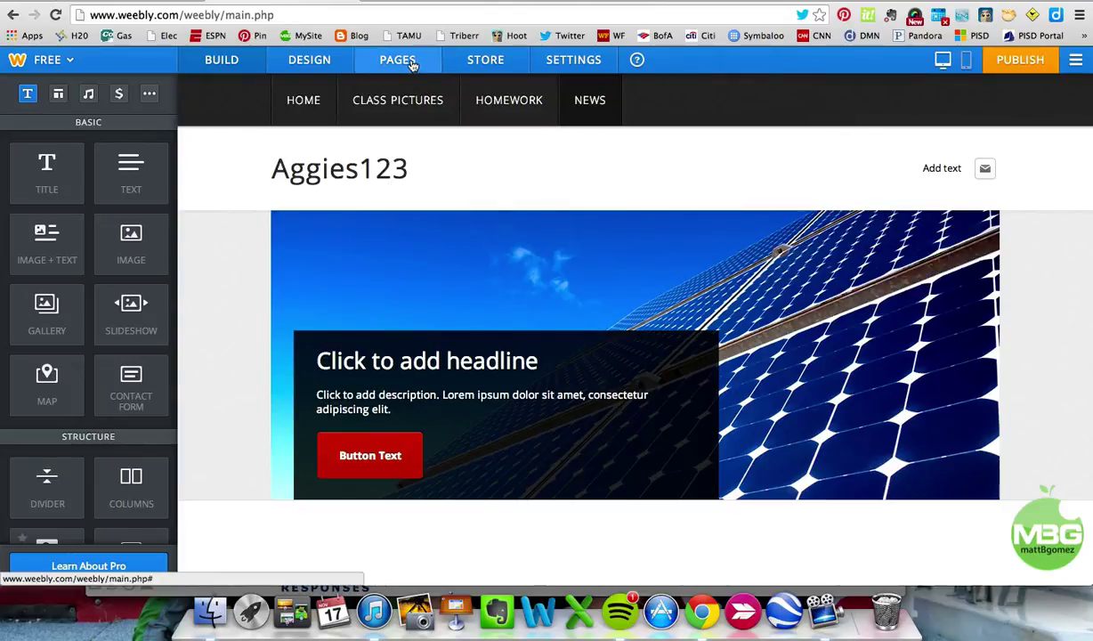
pyautogui.click(397, 59)
pyautogui.click(125, 174)
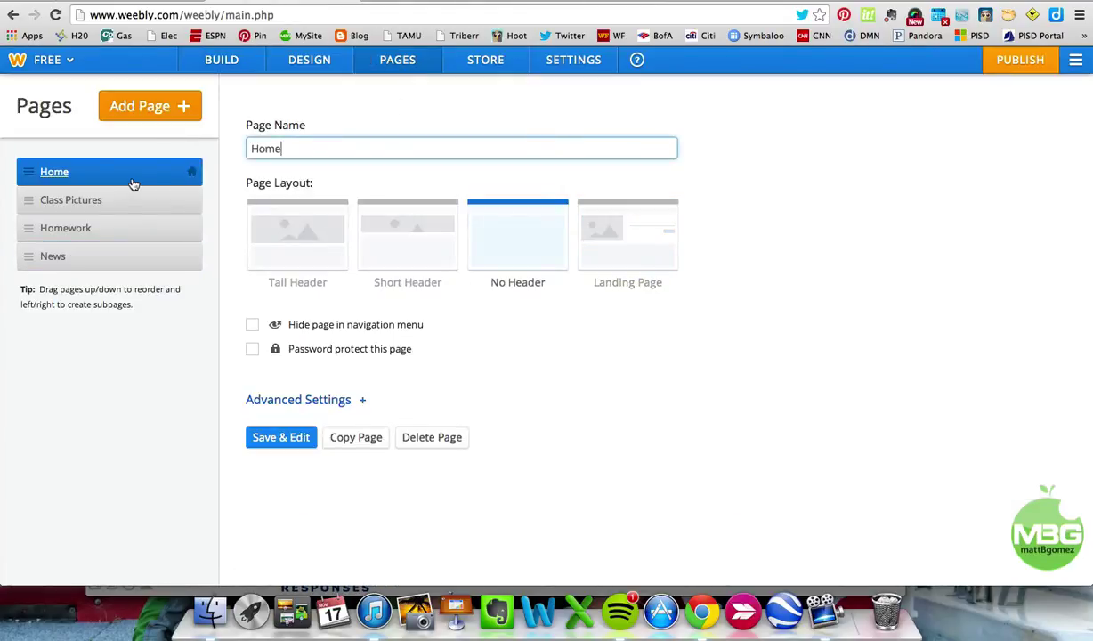
pyautogui.click(503, 240)
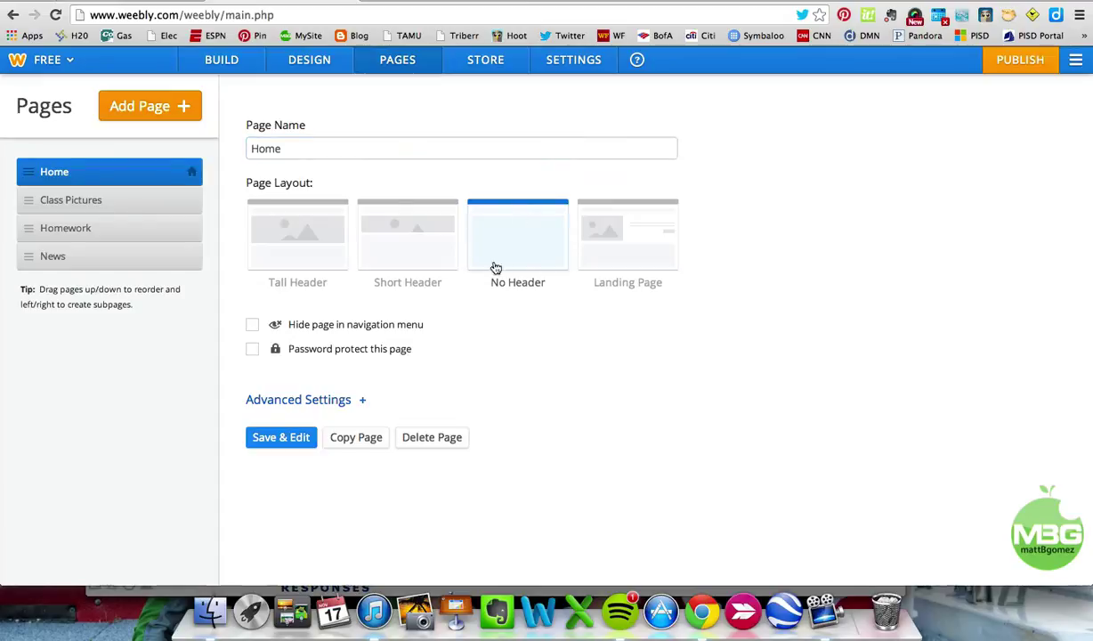
pyautogui.click(294, 436)
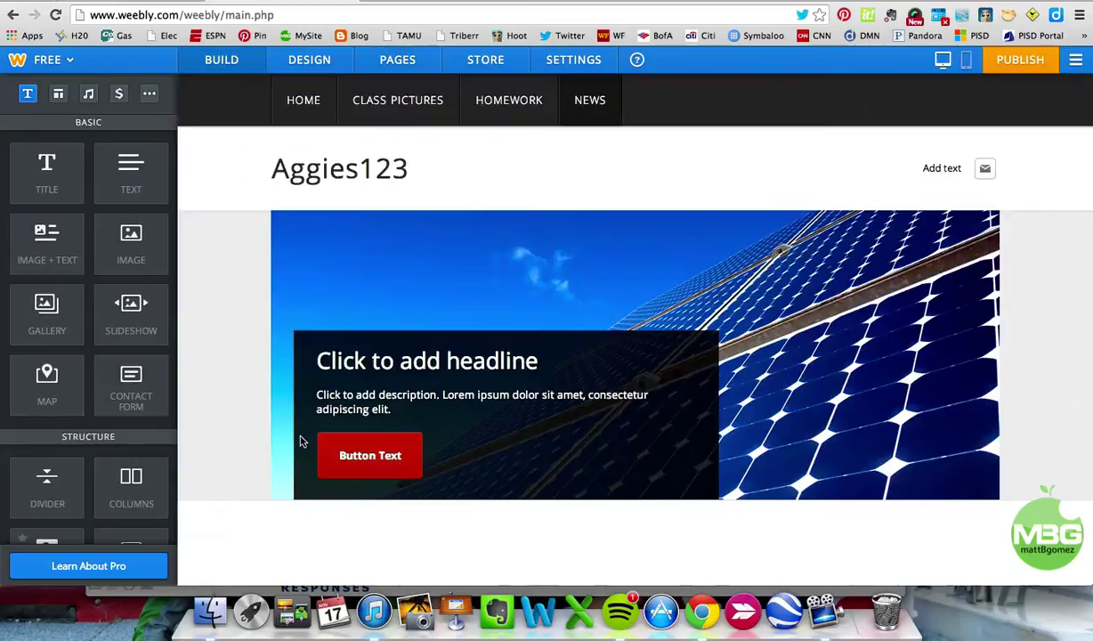
pyautogui.scroll(-1, 292, 319)
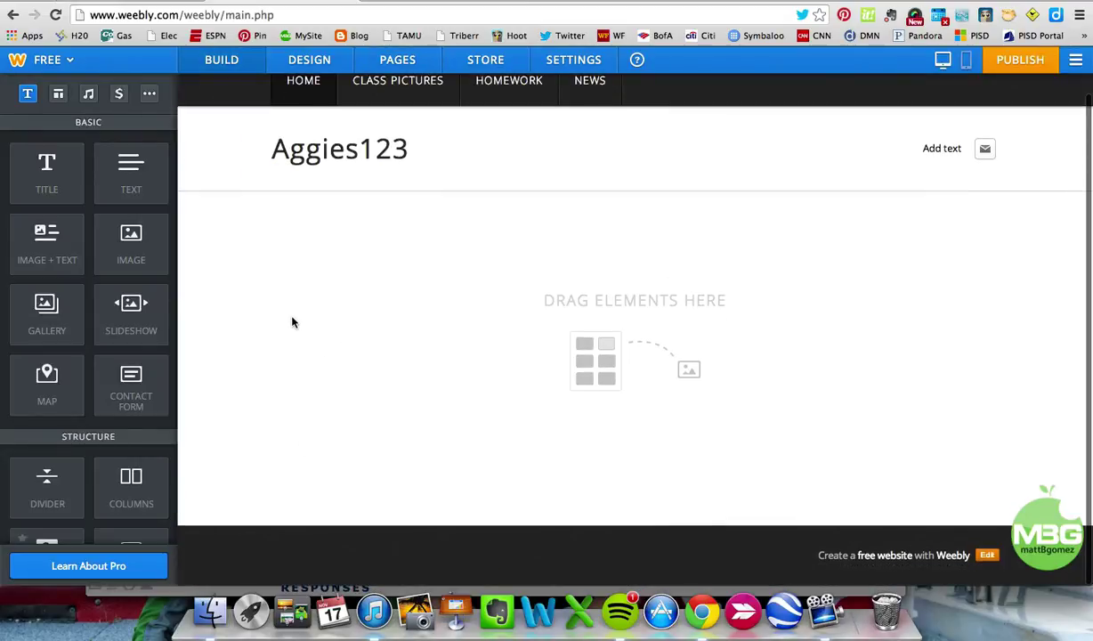
# Drop an Image + Text block on Home and upload Chargers 11_2-238.jpg from Dropbox
pyautogui.moveTo(46, 254); pyautogui.dragTo(542, 300)
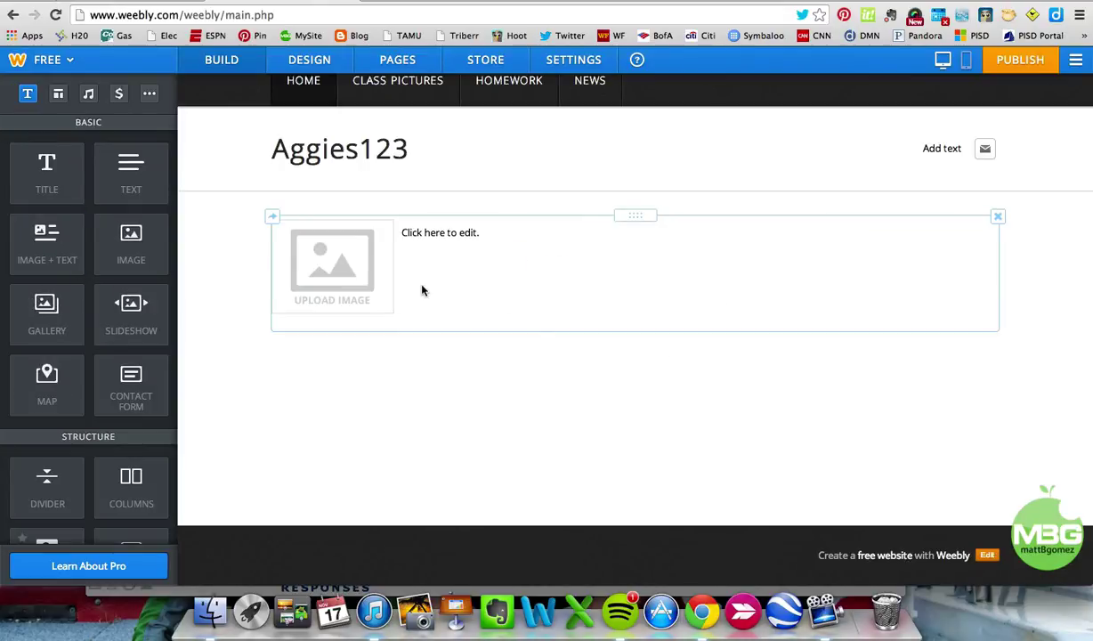
pyautogui.click(366, 282)
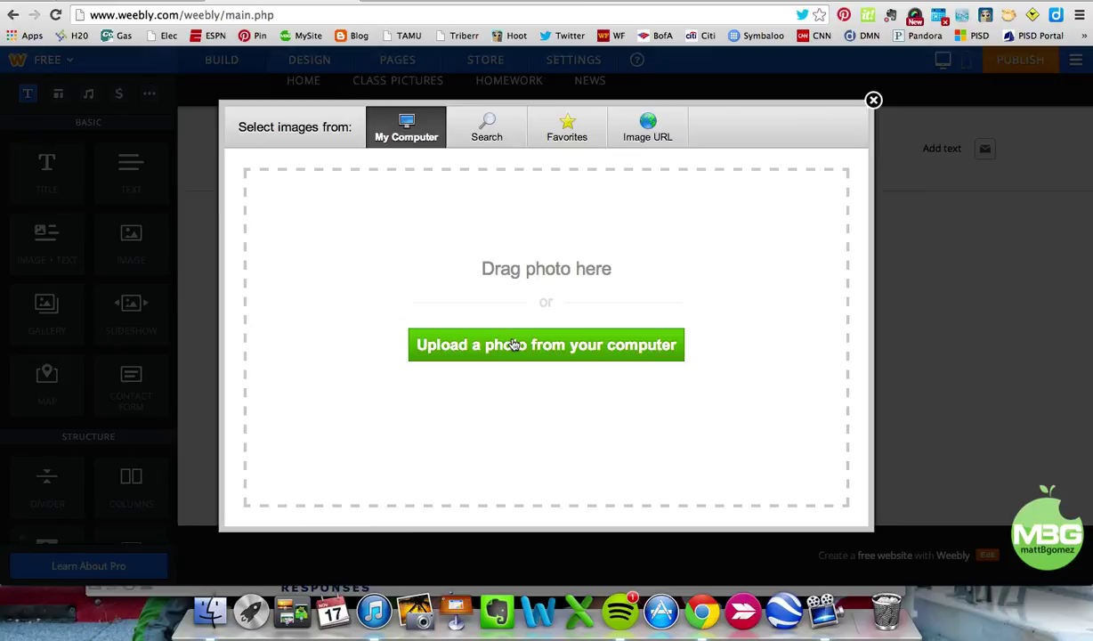
pyautogui.click(516, 344)
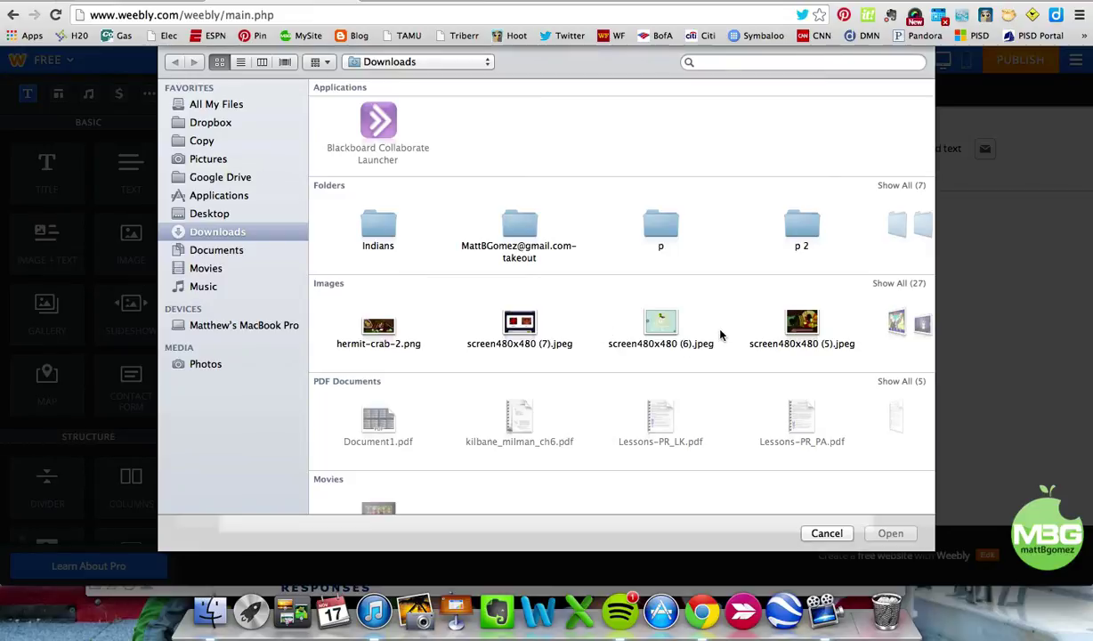
pyautogui.click(214, 123)
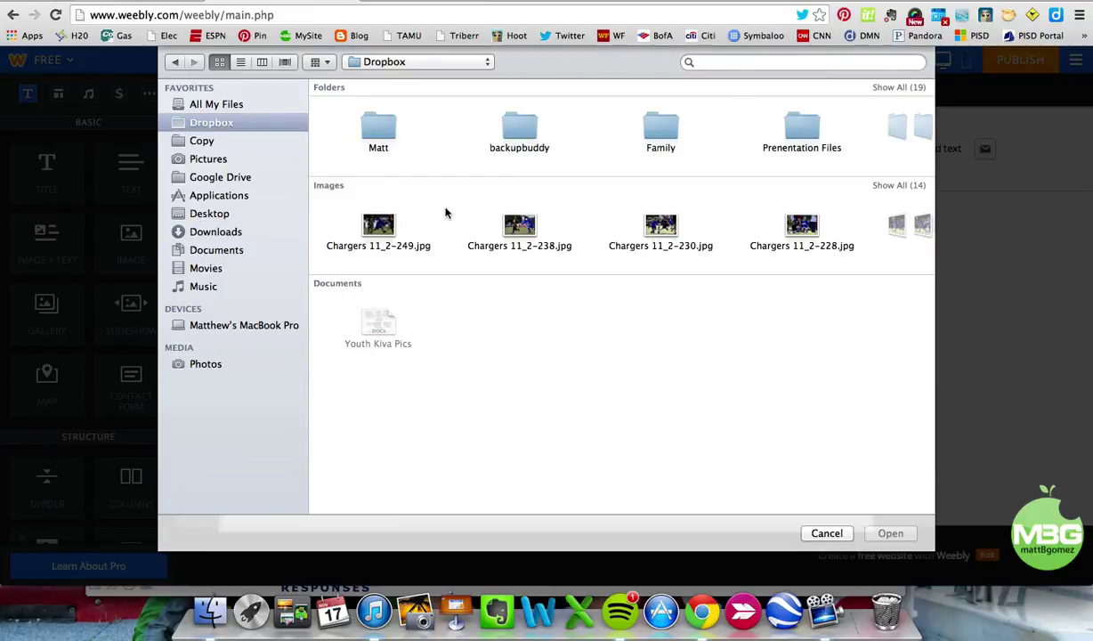
pyautogui.doubleClick(519, 224)
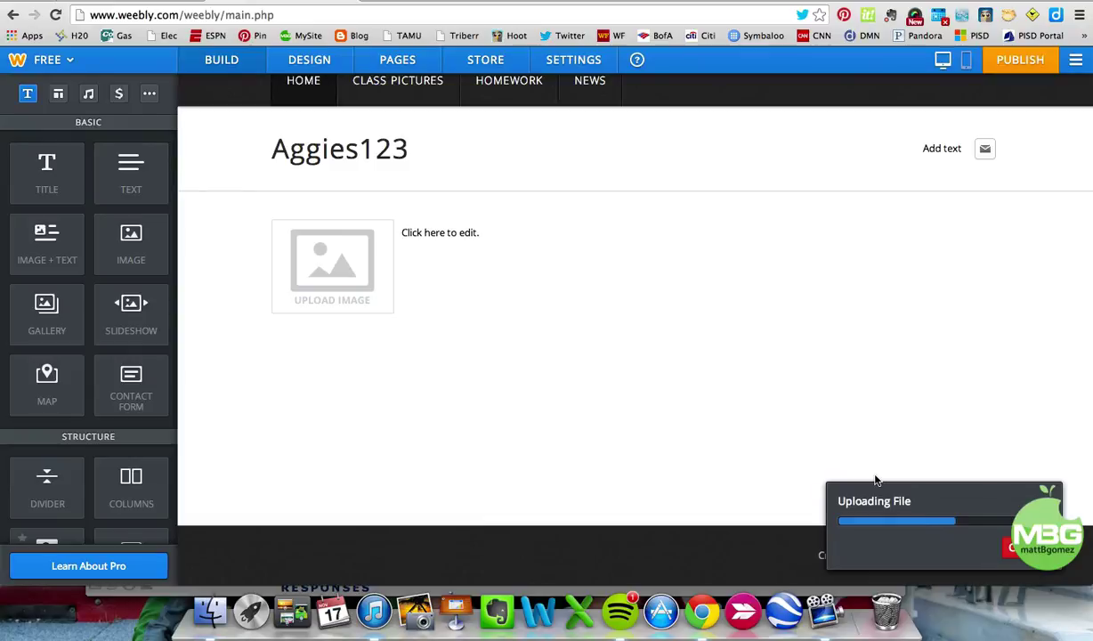
pyautogui.click(451, 232)
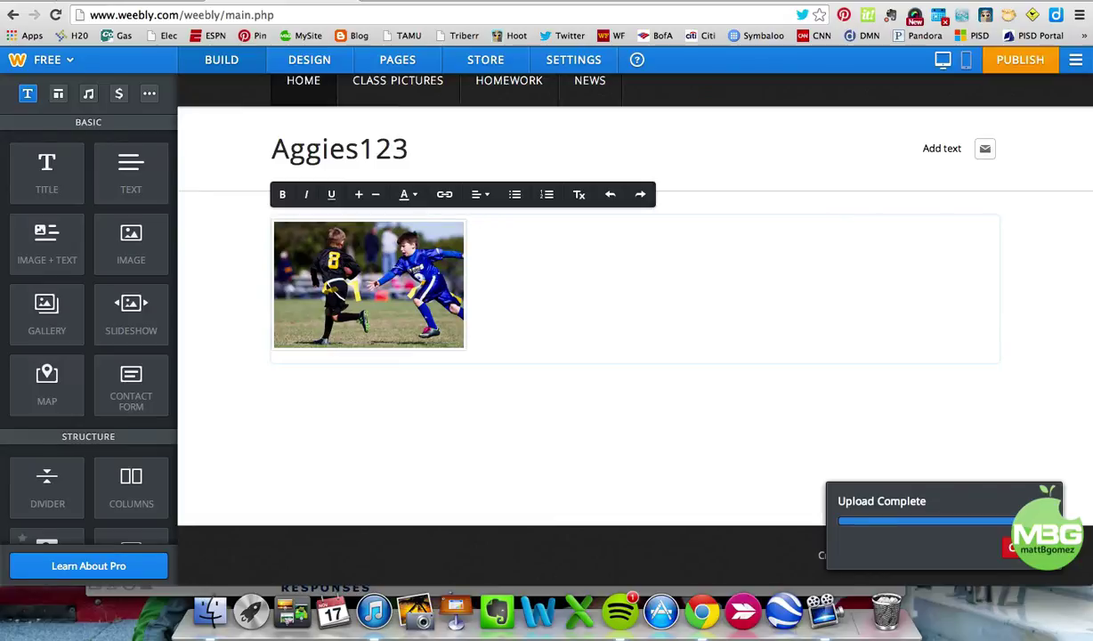
# Write 'Today we played football' beside the photo and colour it dark blue #061bb7
pyautogui.write('Toda')
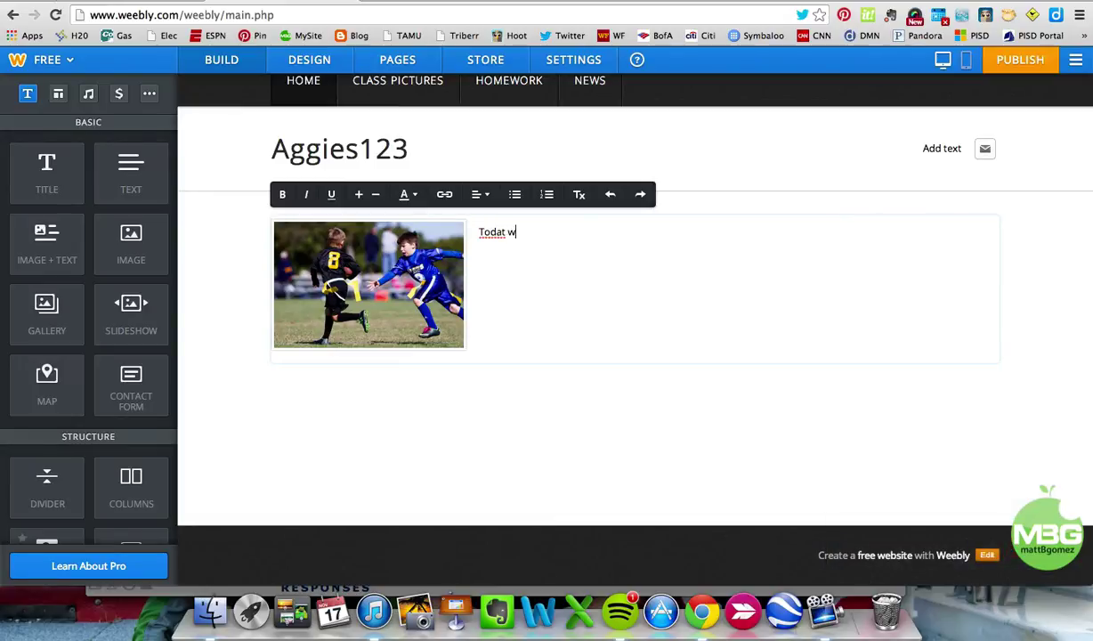
pyautogui.write('y we played football')
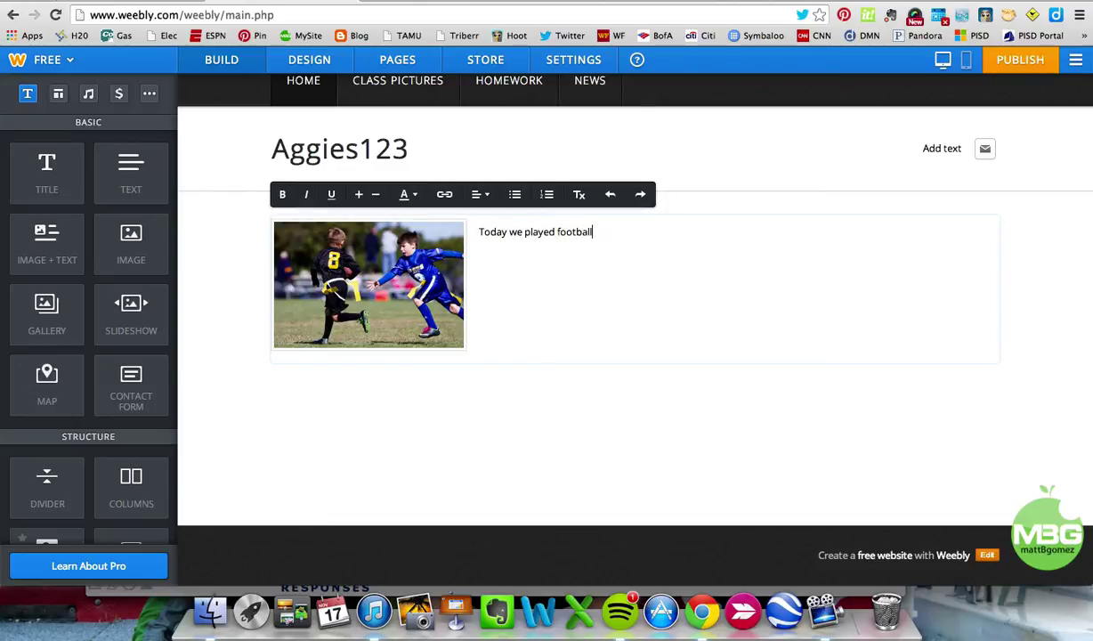
pyautogui.moveTo(599, 232); pyautogui.dragTo(478, 234)
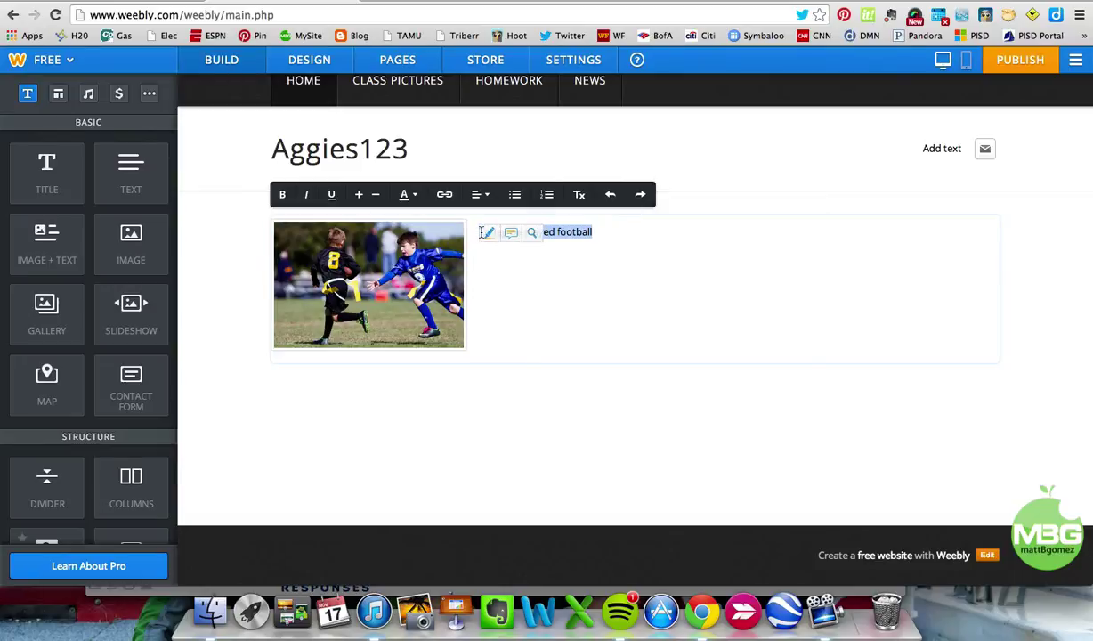
pyautogui.click(418, 195)
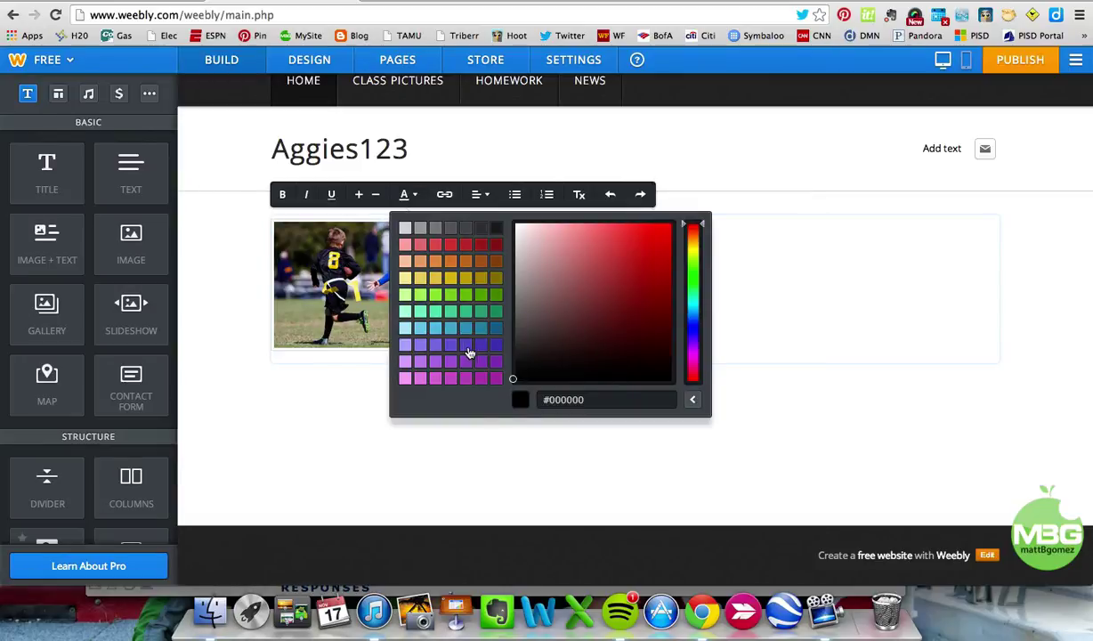
pyautogui.click(694, 325)
pyautogui.click(665, 269)
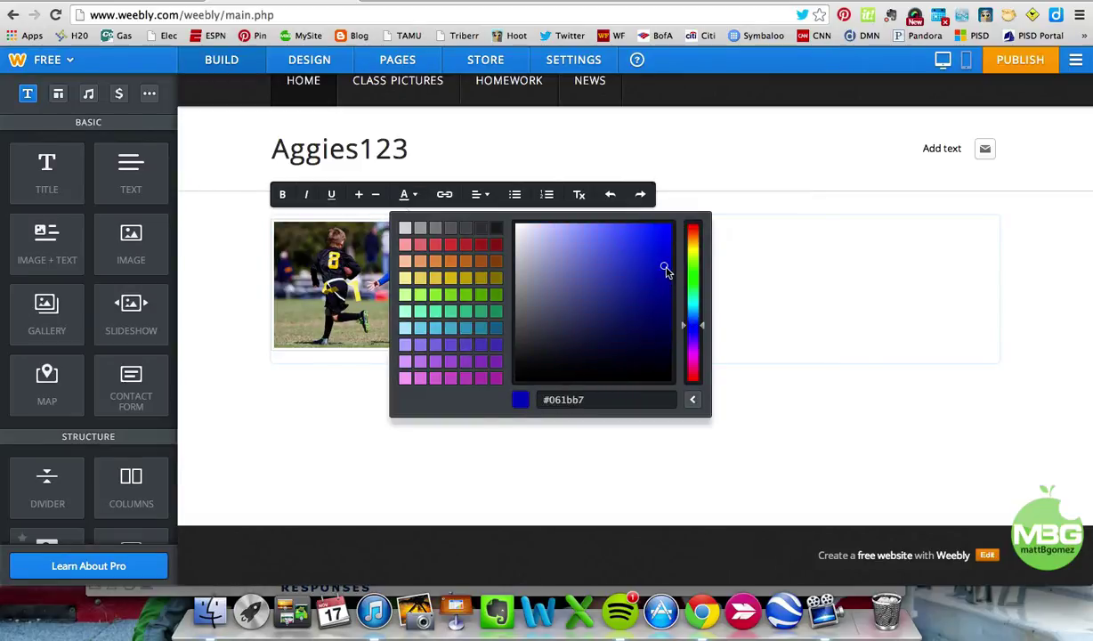
pyautogui.click(763, 347)
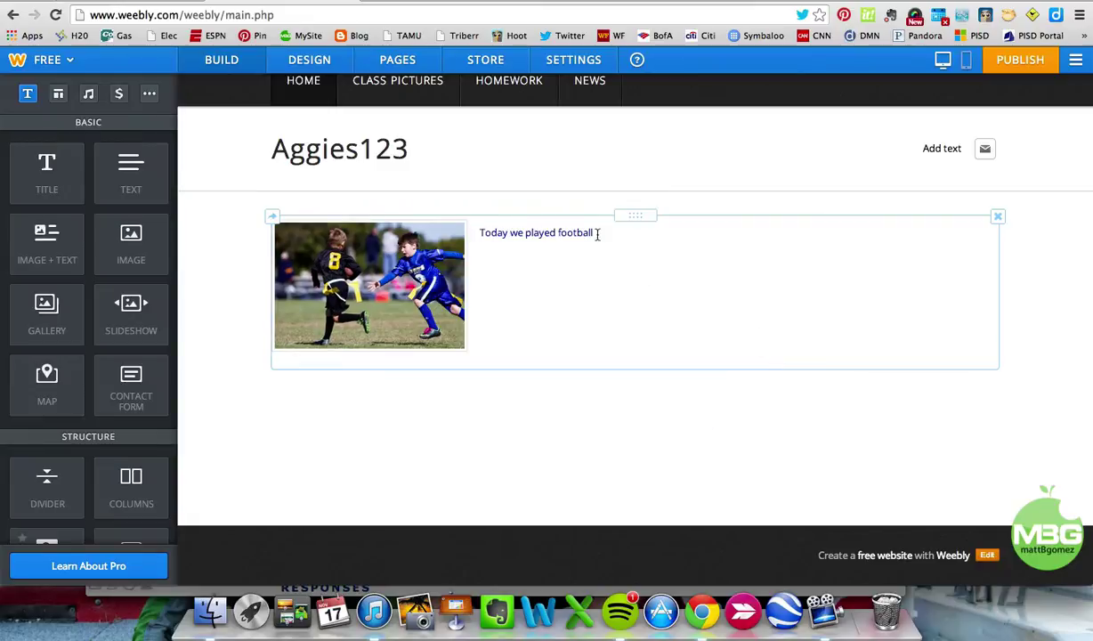
# Enlarge the caption two font sizes, make it bold, and center it
pyautogui.click(598, 234)
pyautogui.moveTo(608, 237); pyautogui.dragTo(478, 225)
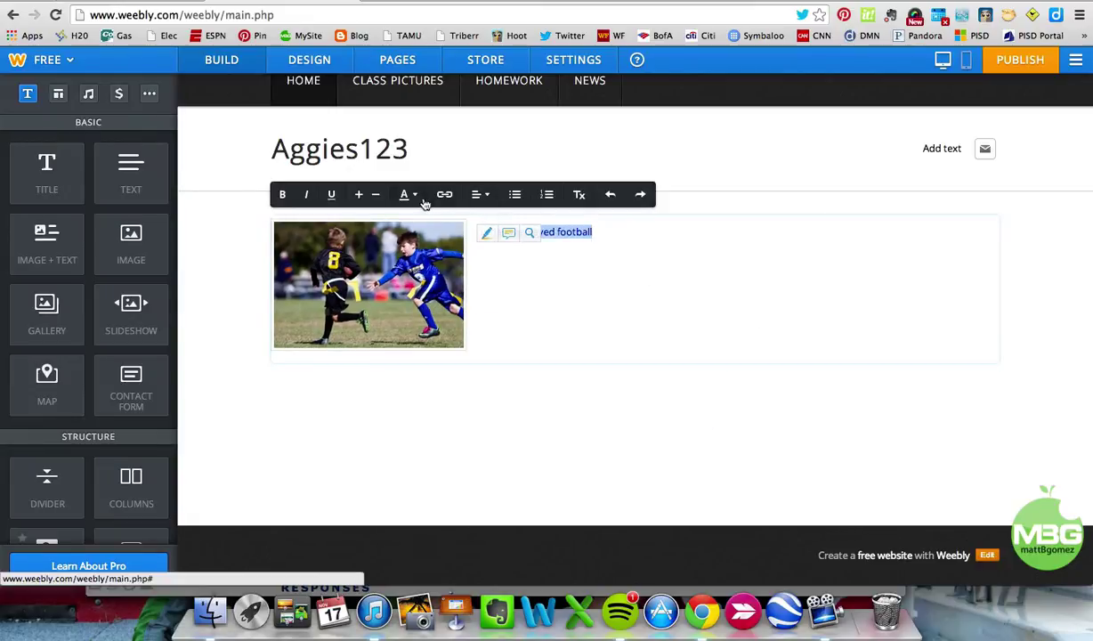
pyautogui.click(358, 194)
pyautogui.click(359, 194)
pyautogui.click(358, 194)
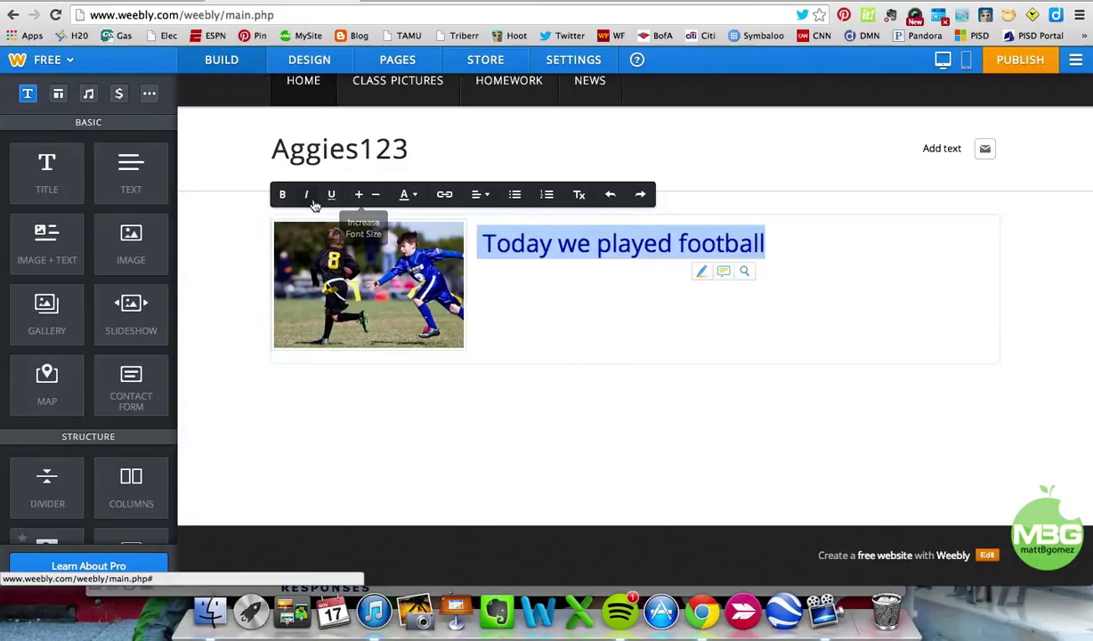
pyautogui.click(283, 194)
pyautogui.click(487, 195)
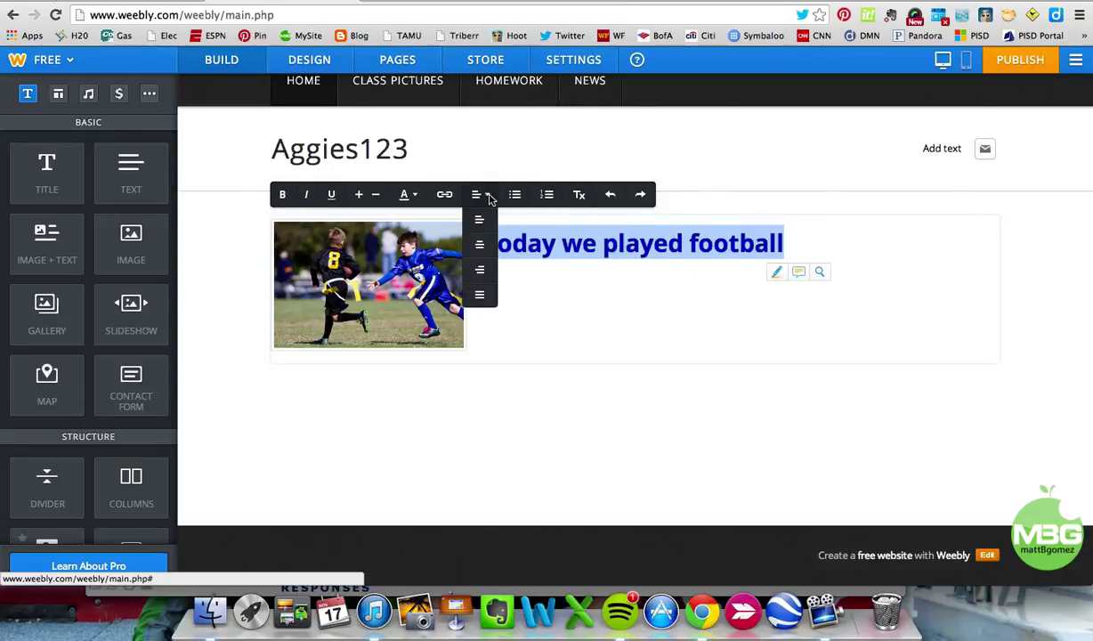
pyautogui.click(479, 244)
pyautogui.click(558, 309)
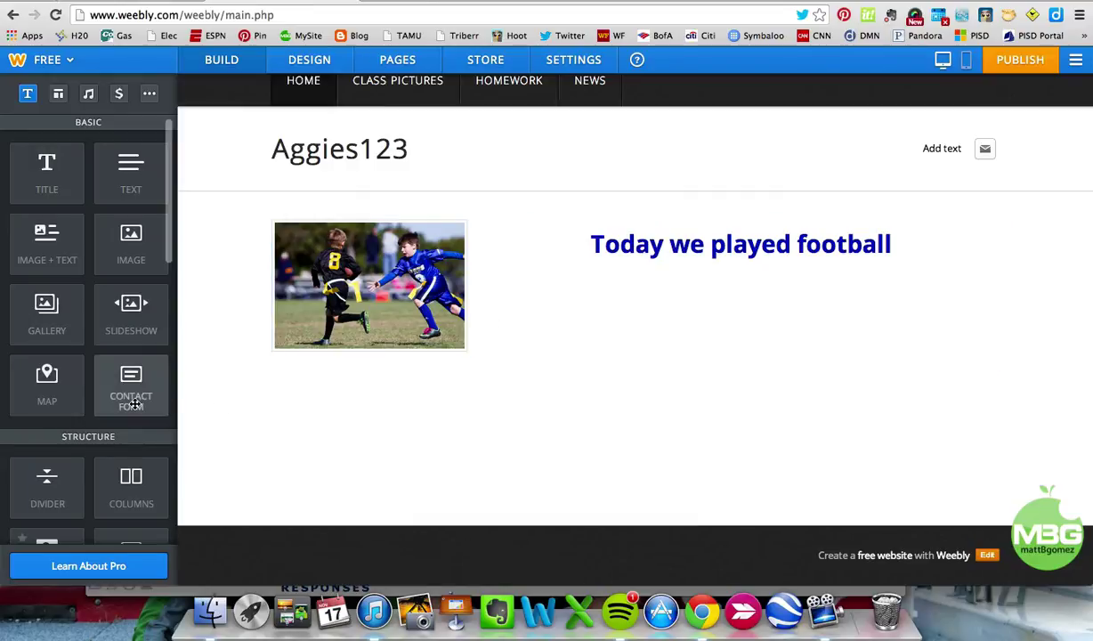
# Place a Gallery element below the captioned photo, closing the upload without adding images
pyautogui.scroll(-2, 107, 374)
pyautogui.moveTo(59, 298); pyautogui.dragTo(483, 441)
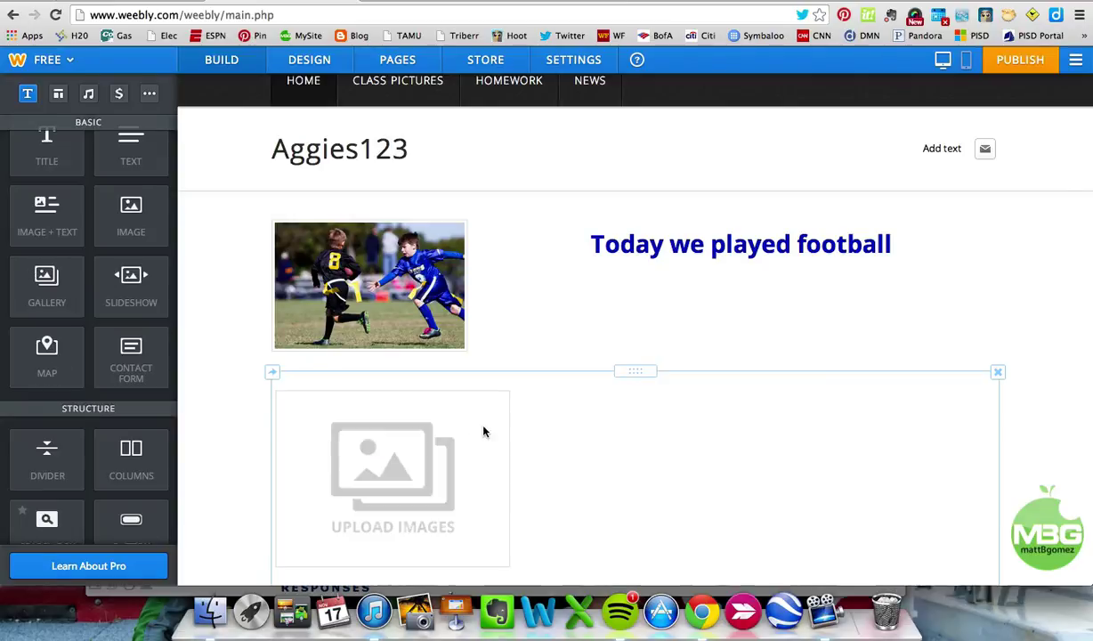
pyautogui.scroll(-2, 485, 409)
pyautogui.click(471, 405)
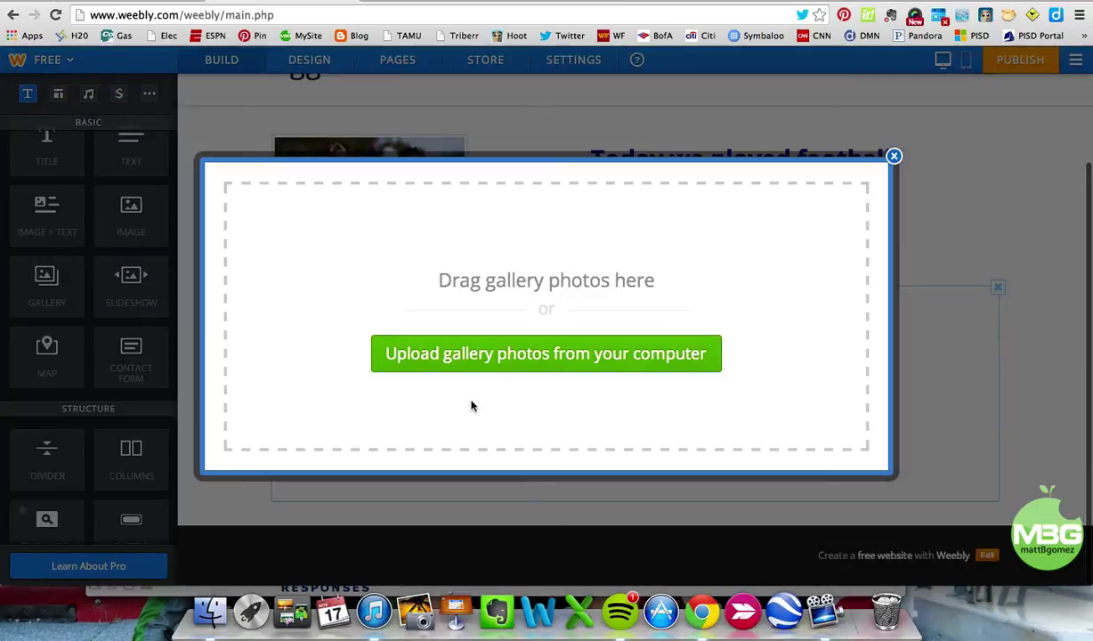
pyautogui.click(911, 157)
pyautogui.scroll(3, 503, 267)
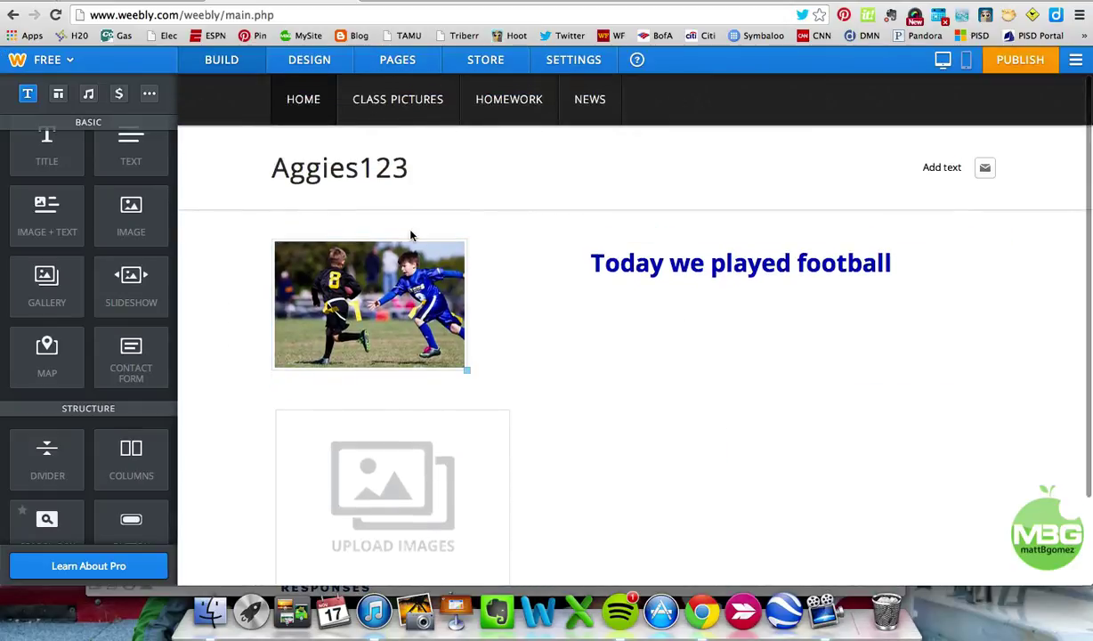
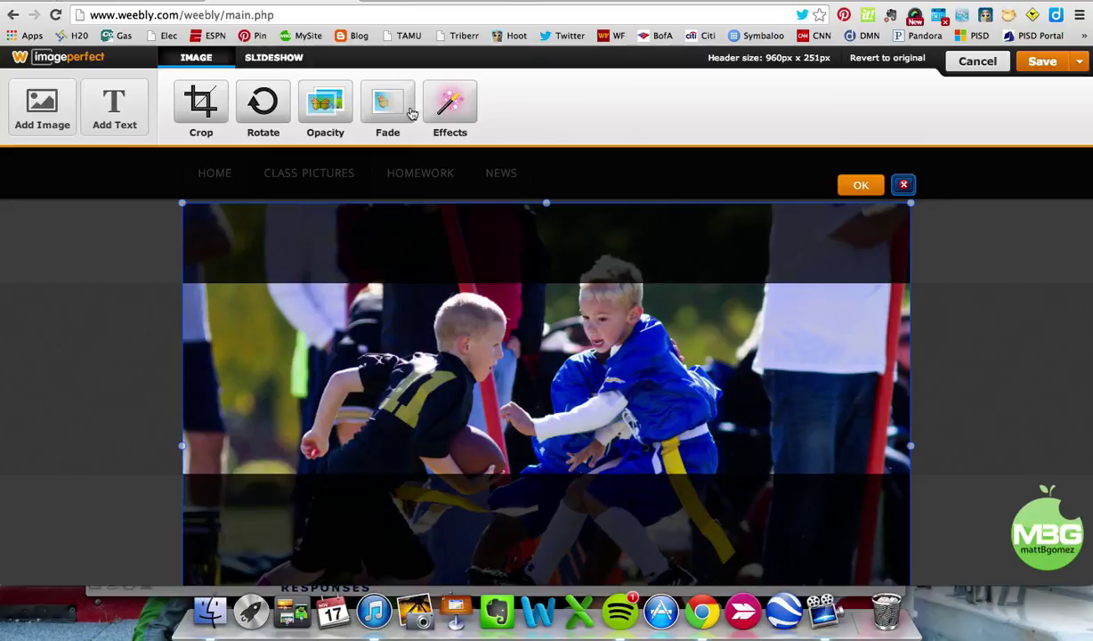
# Apply the crop to the flag football header and save it for this page only
pyautogui.click(859, 184)
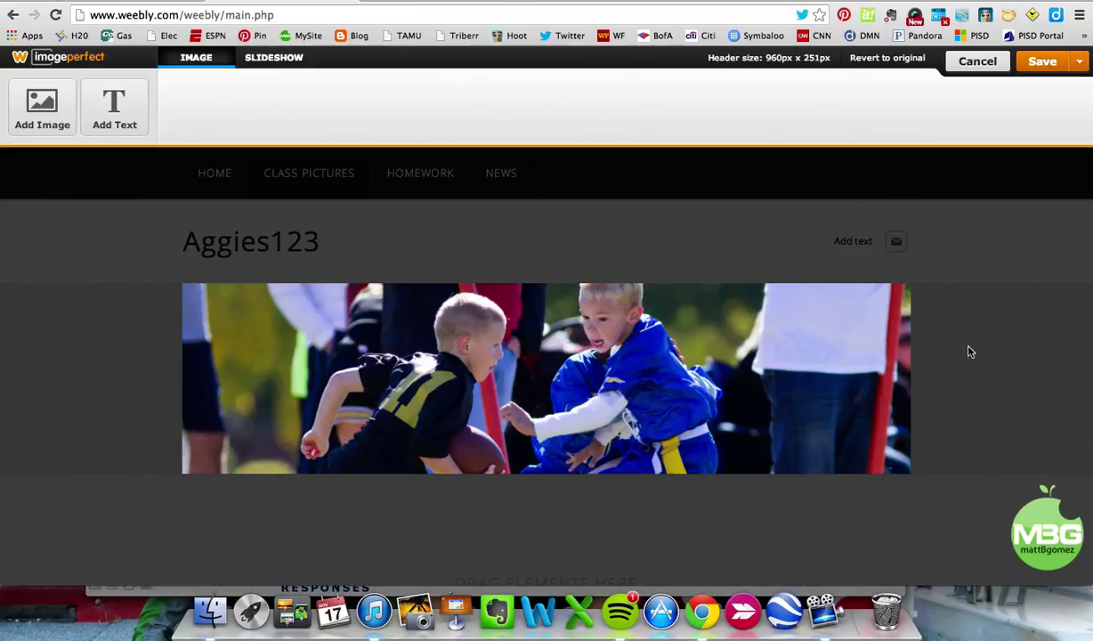
pyautogui.click(1029, 68)
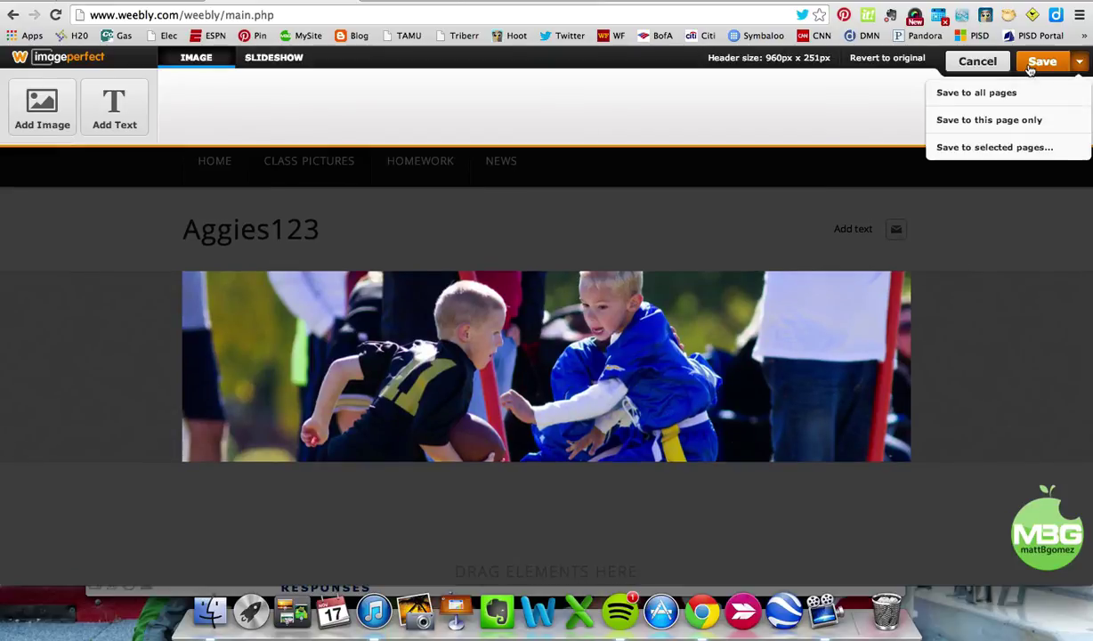
pyautogui.click(983, 123)
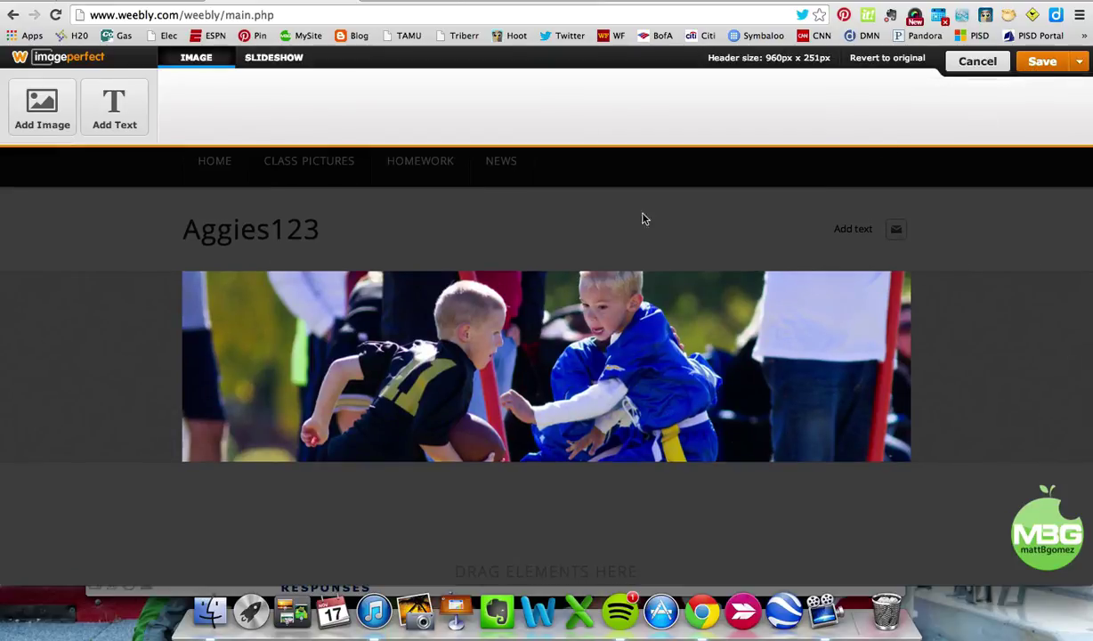
pyautogui.scroll(-1, 570, 249)
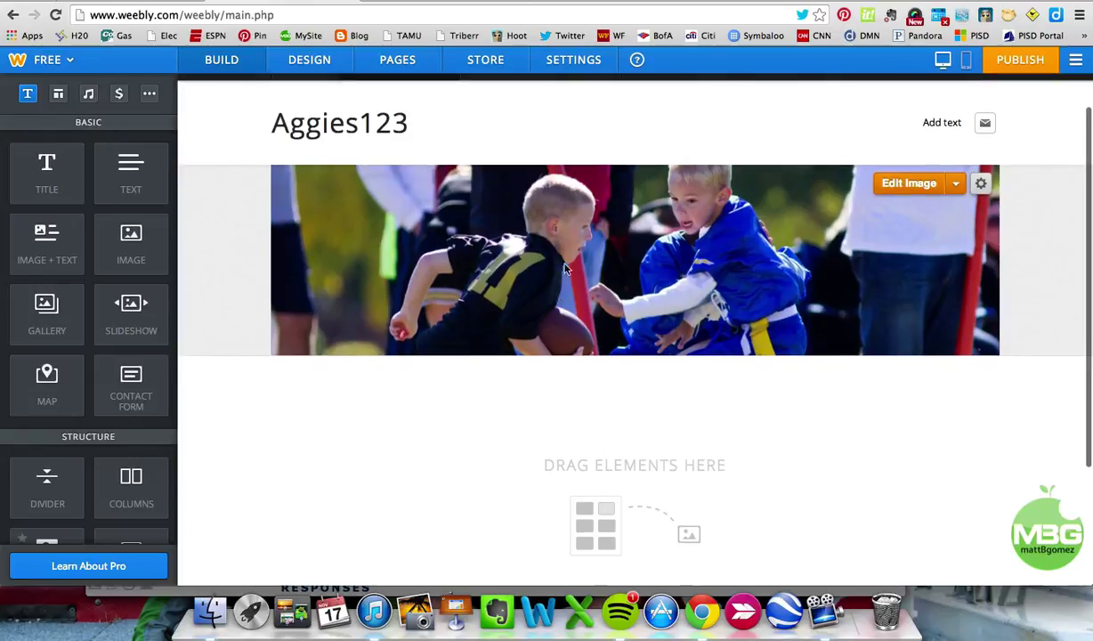
pyautogui.scroll(-1, 564, 249)
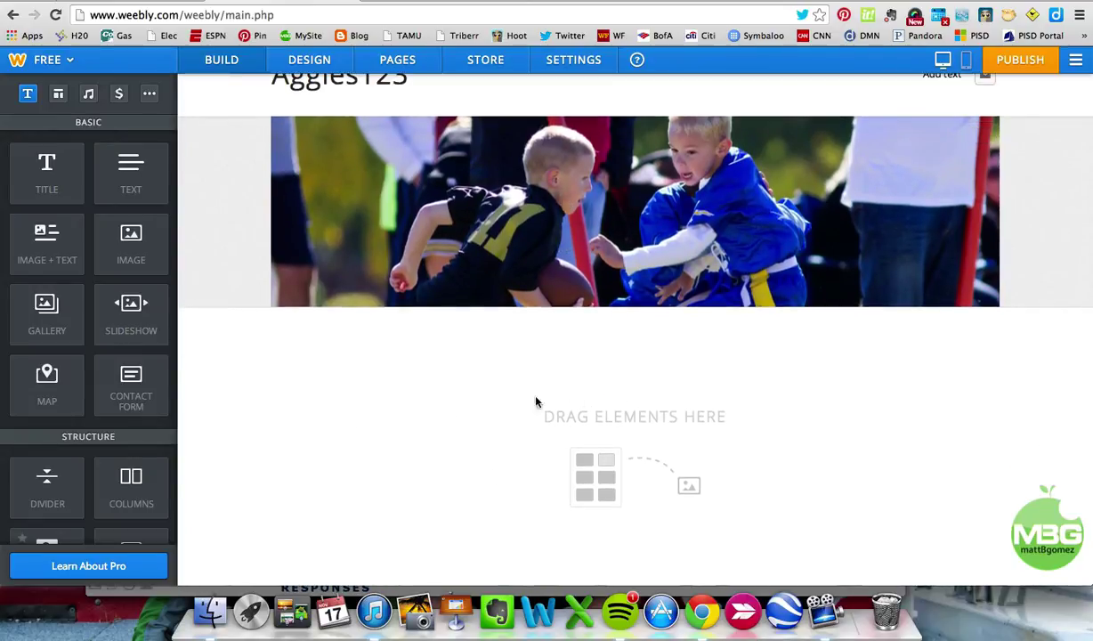
pyautogui.scroll(-5, 149, 390)
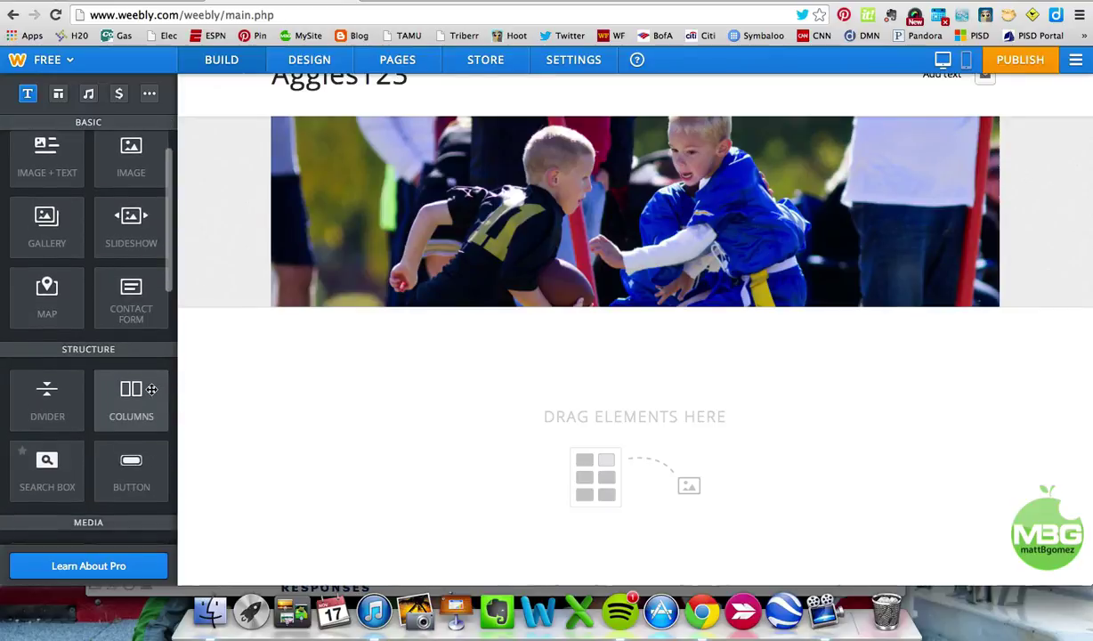
pyautogui.scroll(-5, 152, 393)
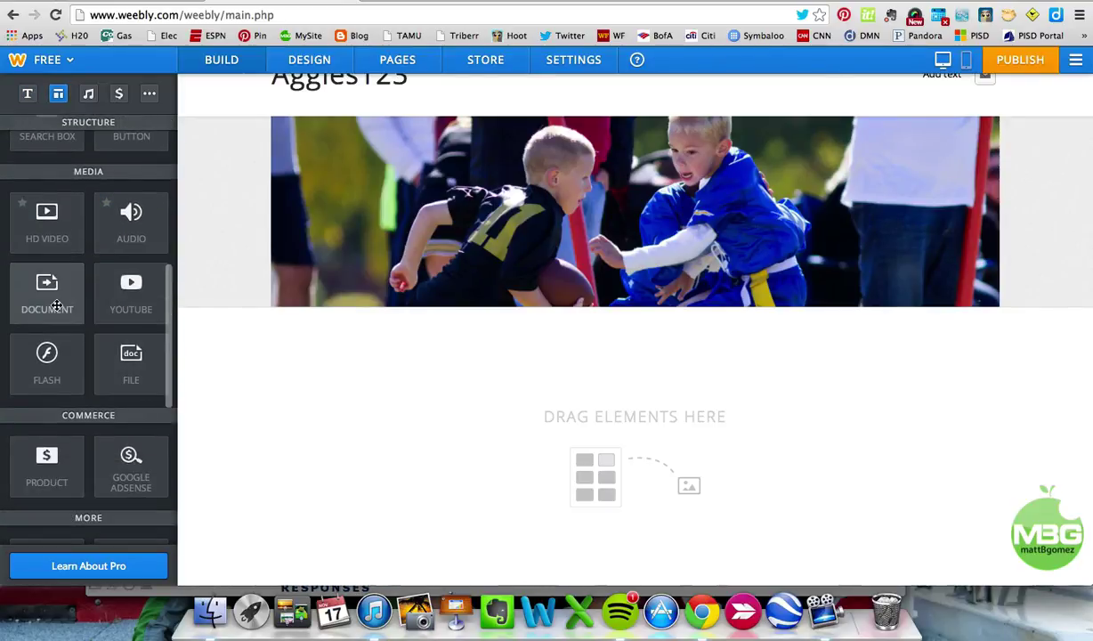
pyautogui.scroll(-1, 115, 338)
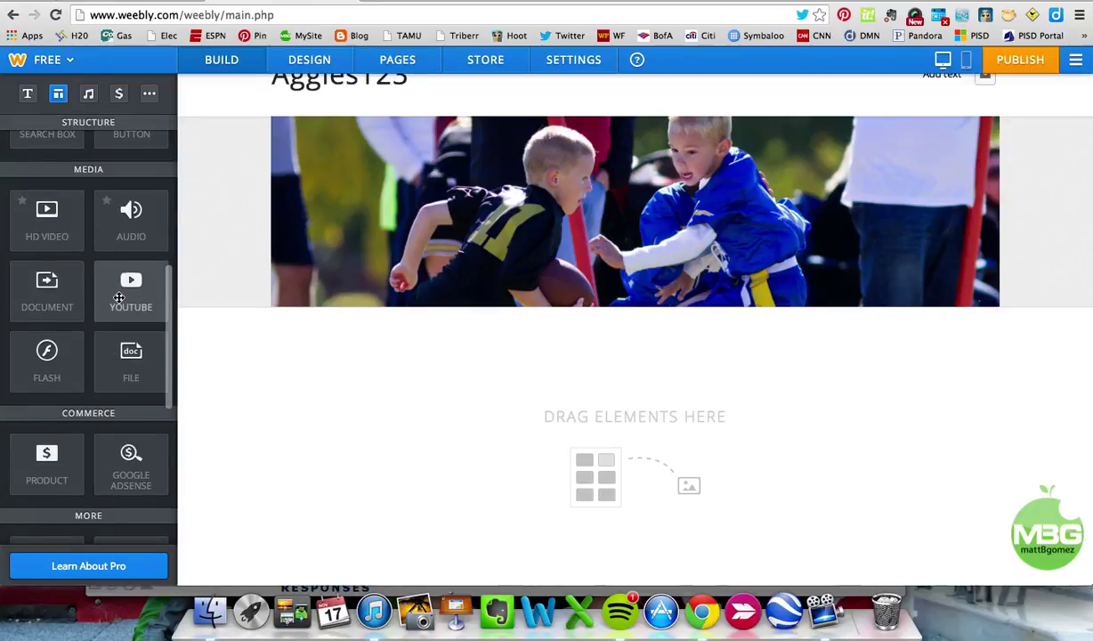
pyautogui.scroll(-4, 119, 299)
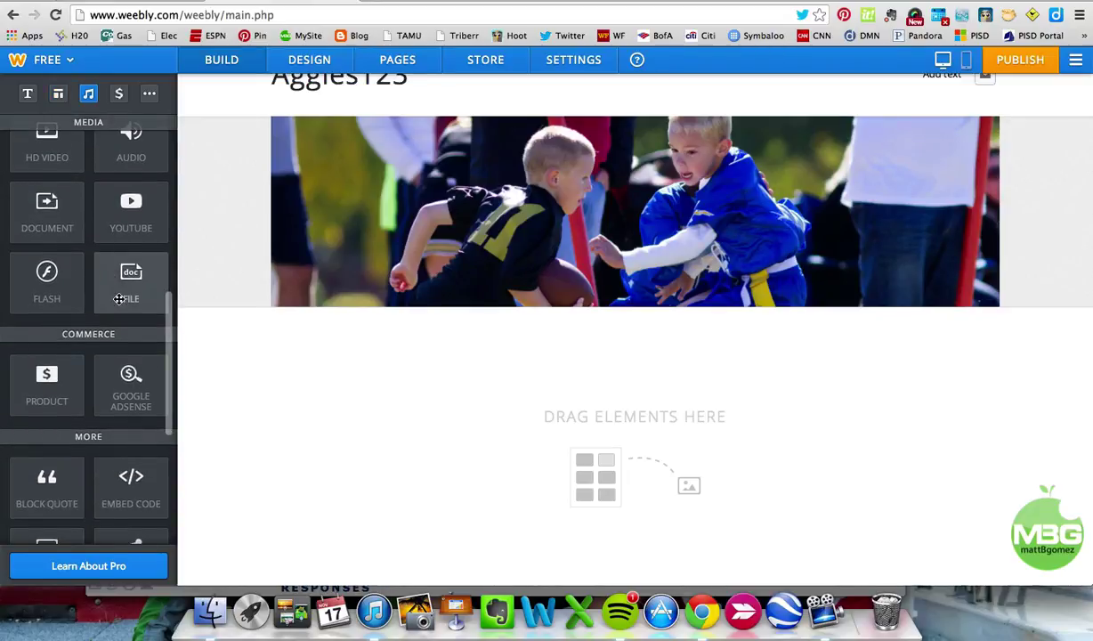
pyautogui.scroll(3, 143, 321)
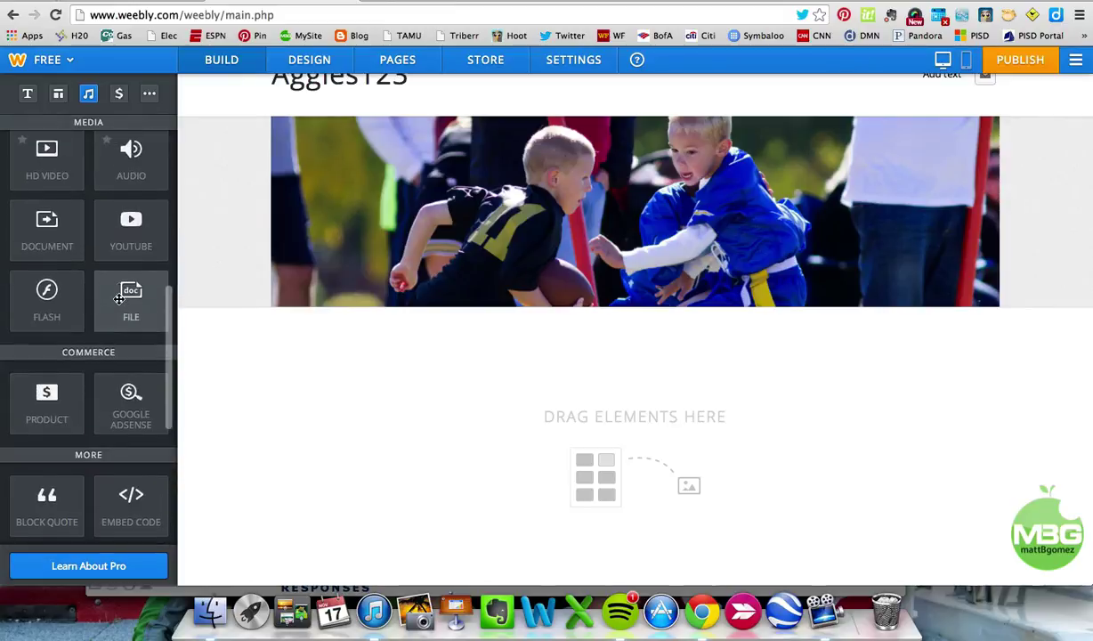
pyautogui.scroll(-6, 155, 329)
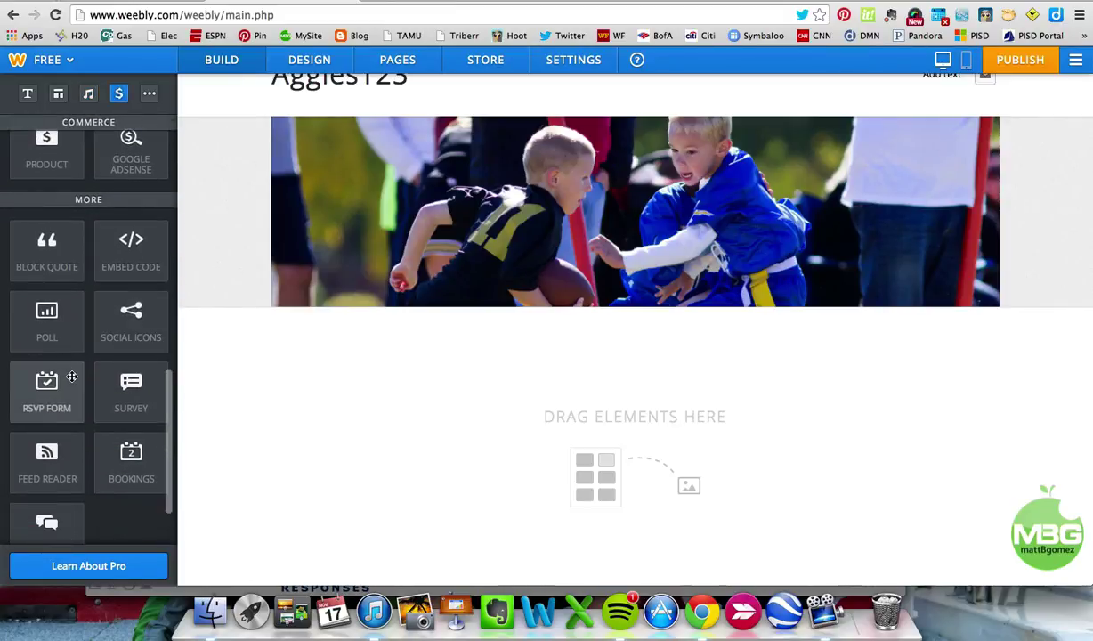
pyautogui.scroll(-3, 72, 377)
pyautogui.scroll(1, 71, 377)
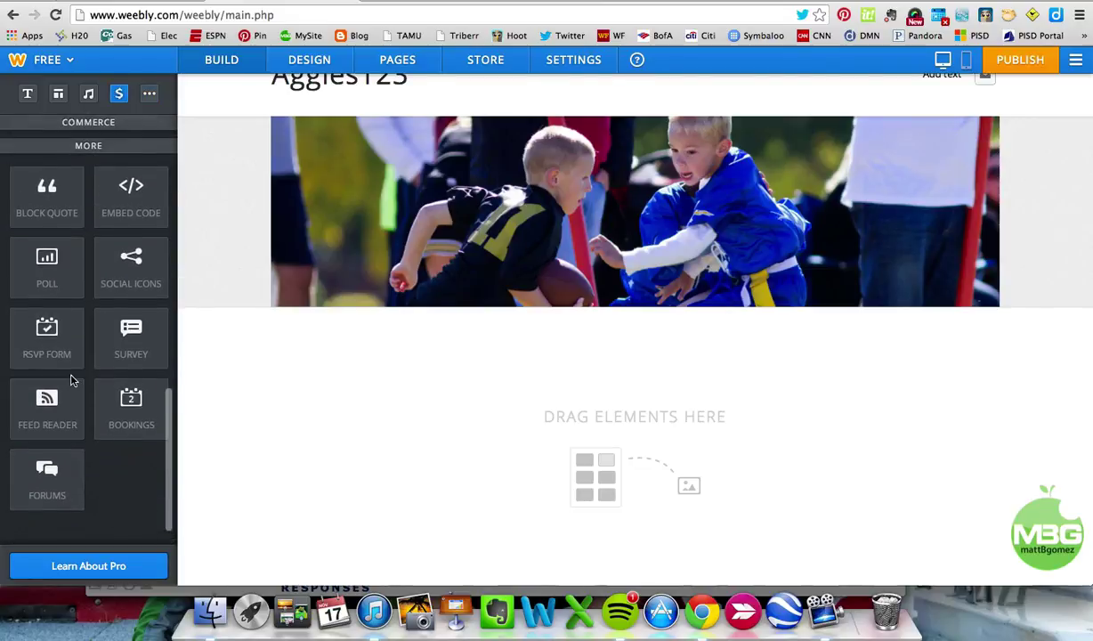
pyautogui.scroll(2, 265, 396)
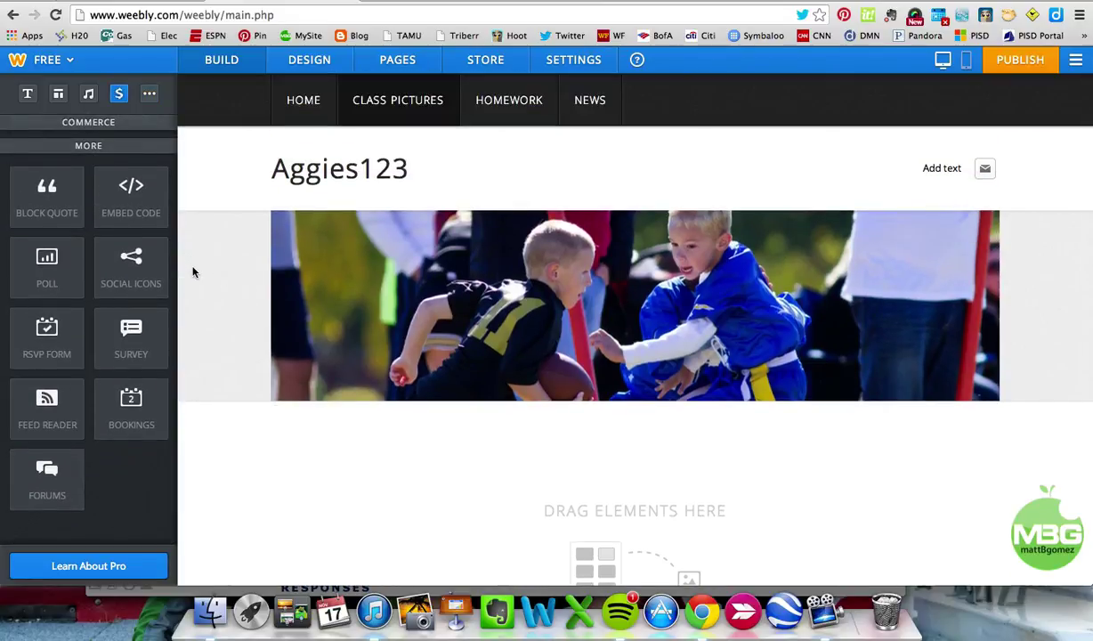
pyautogui.scroll(10, 142, 282)
pyautogui.scroll(1, 139, 283)
pyautogui.moveTo(138, 292); pyautogui.dragTo(467, 418)
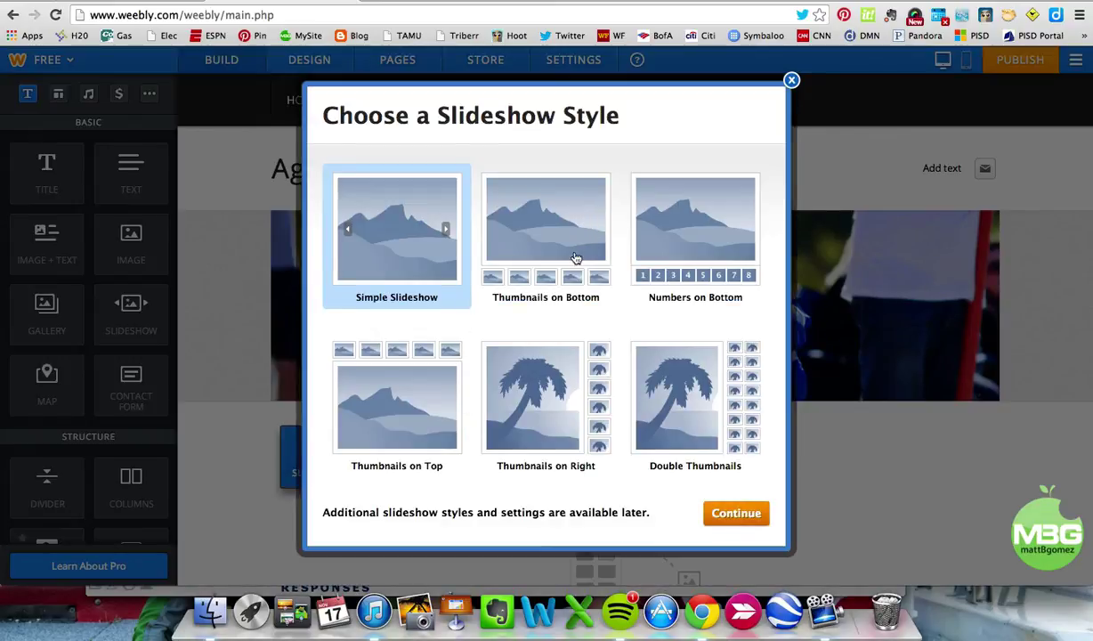
# Choose the Double Thumbnails slideshow style and continue to photo uploads
pyautogui.click(674, 370)
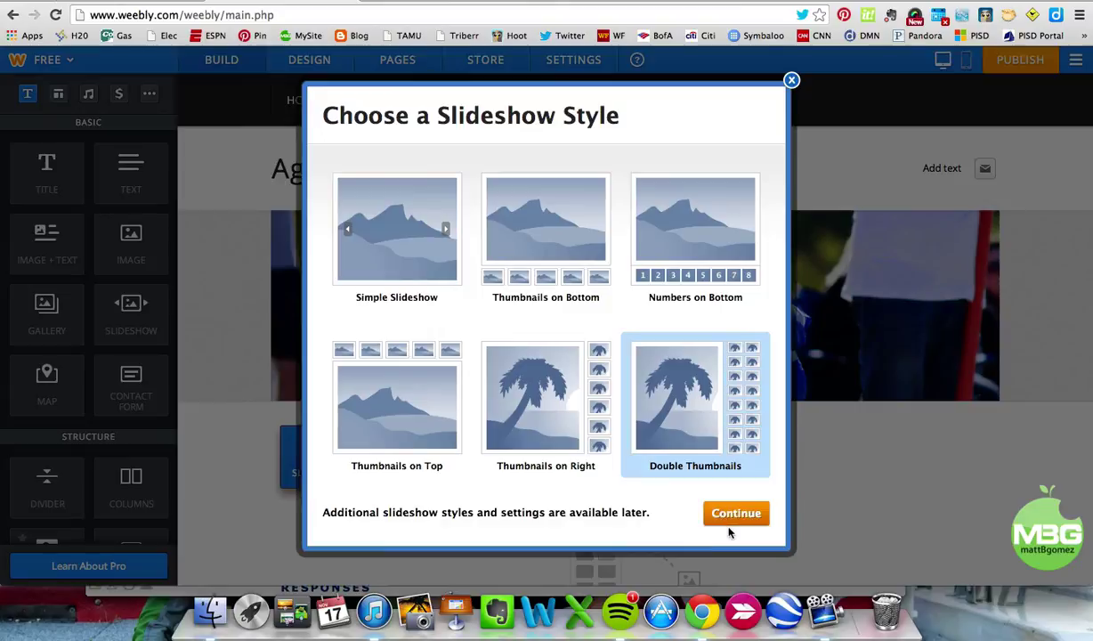
pyautogui.click(738, 514)
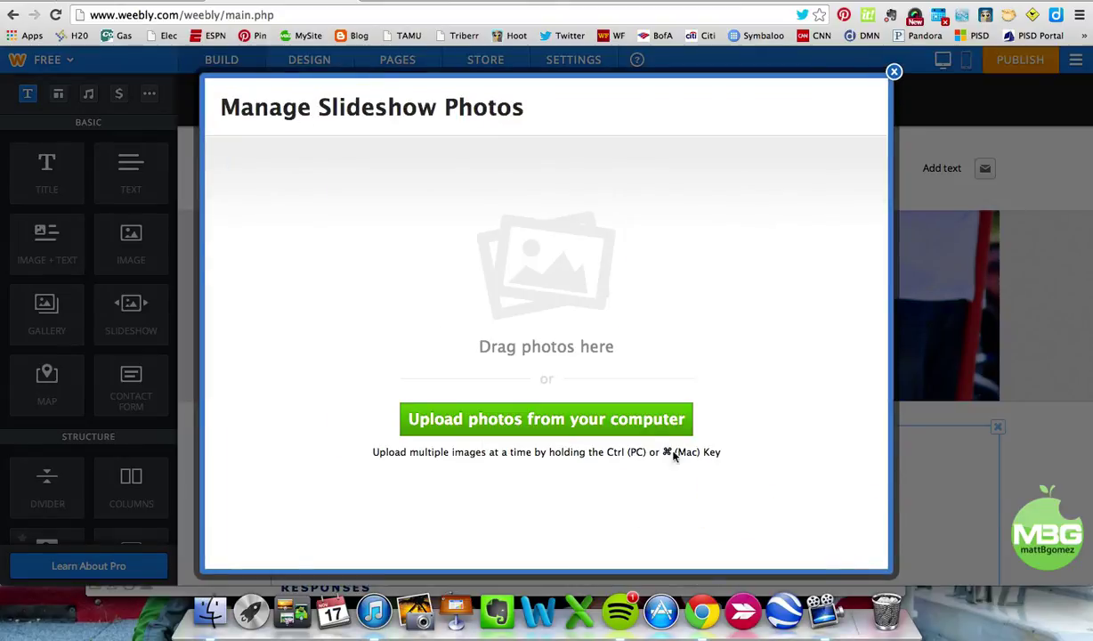
# Upload Chargers 11_2-238, 11_2-230, 11_2-228 and 11_2-249.jpg from Dropbox into the slideshow
pyautogui.click(639, 420)
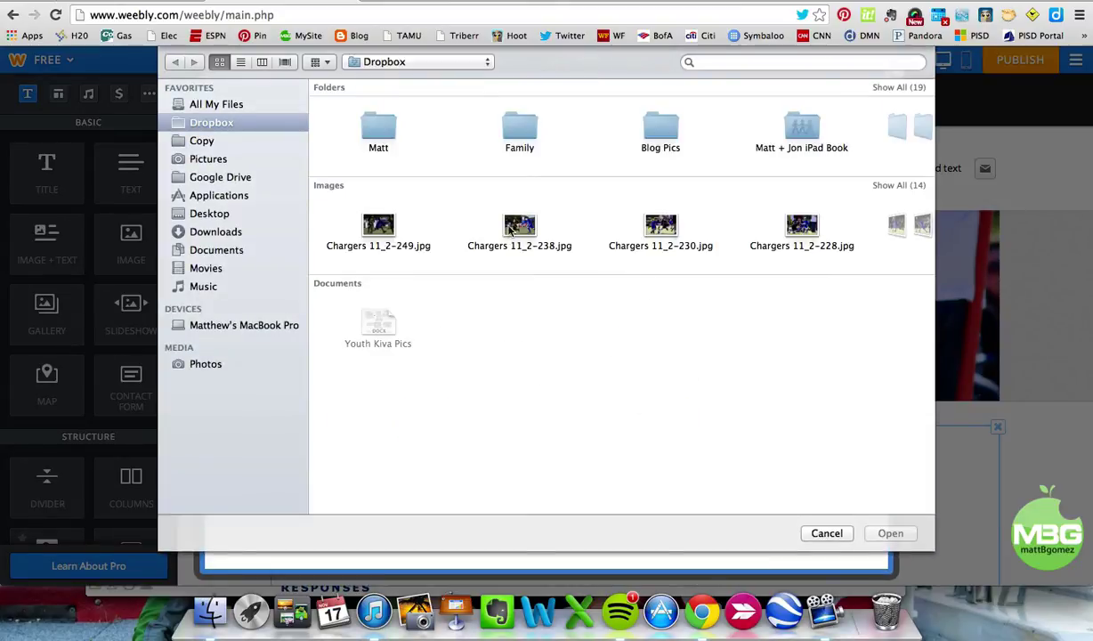
pyautogui.click(498, 224)
pyautogui.keyDown('super'); pyautogui.click(660, 227); pyautogui.keyUp('super')
pyautogui.keyDown('super'); pyautogui.click(801, 227); pyautogui.keyUp('super')
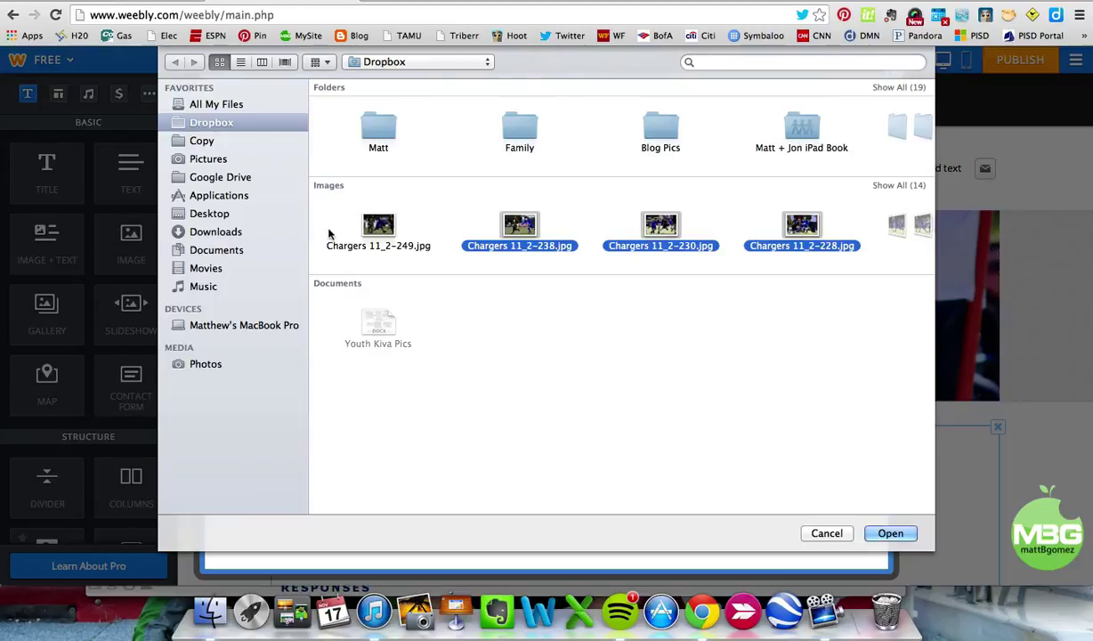
pyautogui.keyDown('super'); pyautogui.click(378, 227); pyautogui.keyUp('super')
pyautogui.click(890, 532)
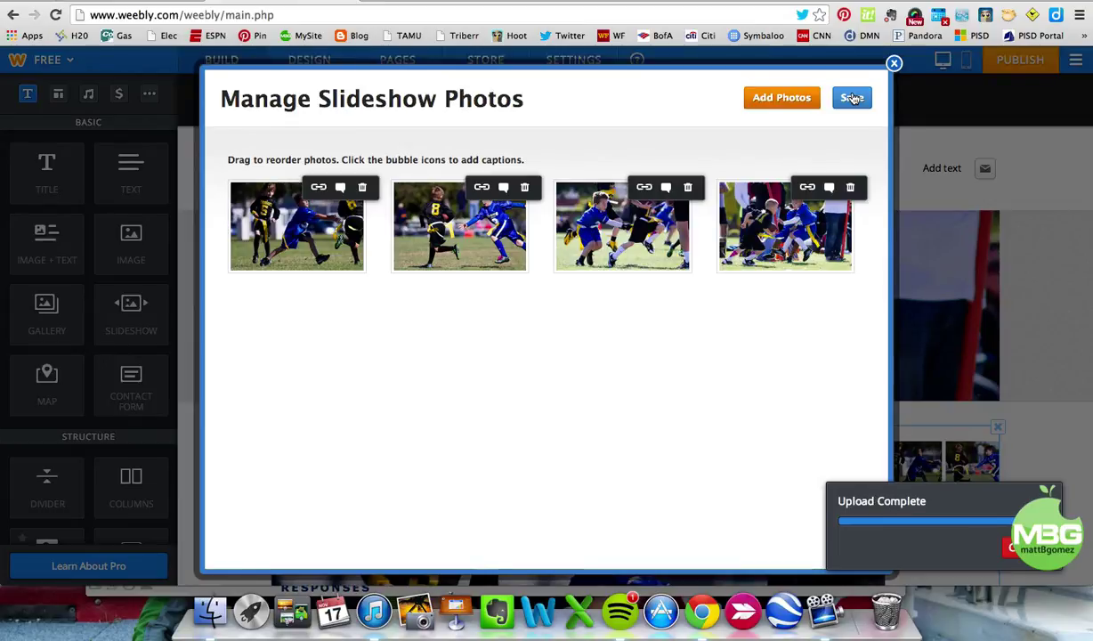
# Save the four photos into the slideshow, then select it on the page to show its settings
pyautogui.click(852, 97)
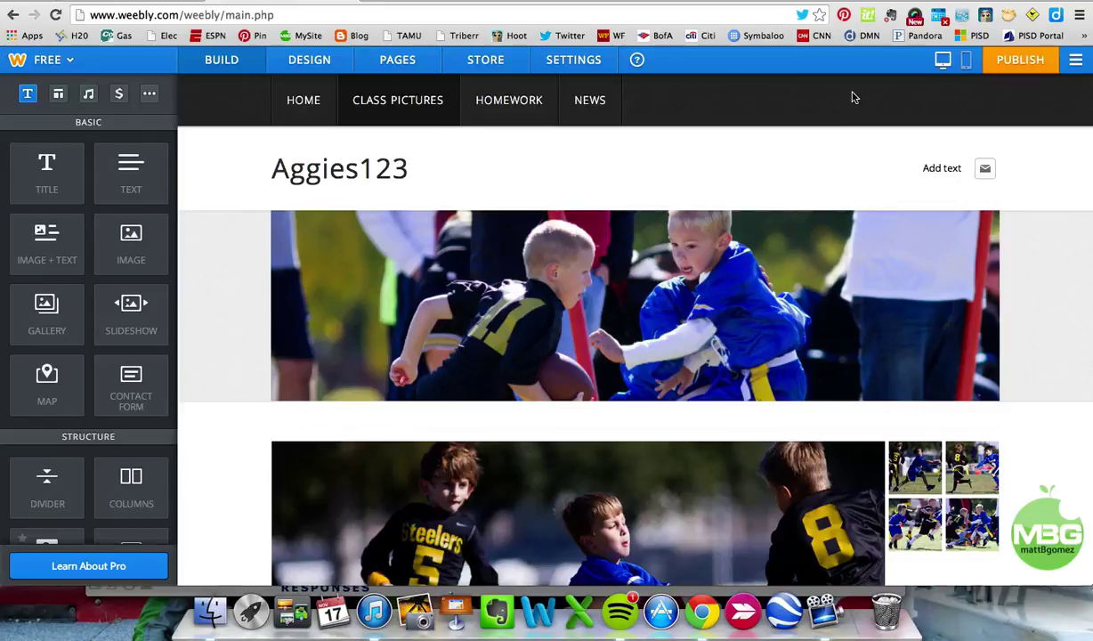
pyautogui.scroll(-5, 712, 267)
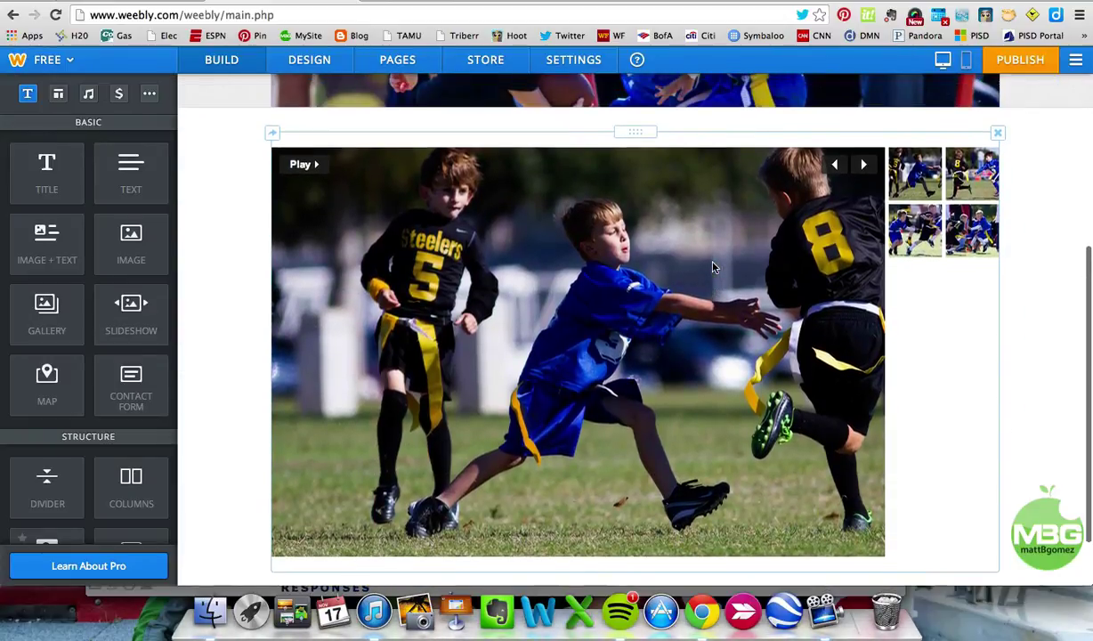
pyautogui.click(865, 166)
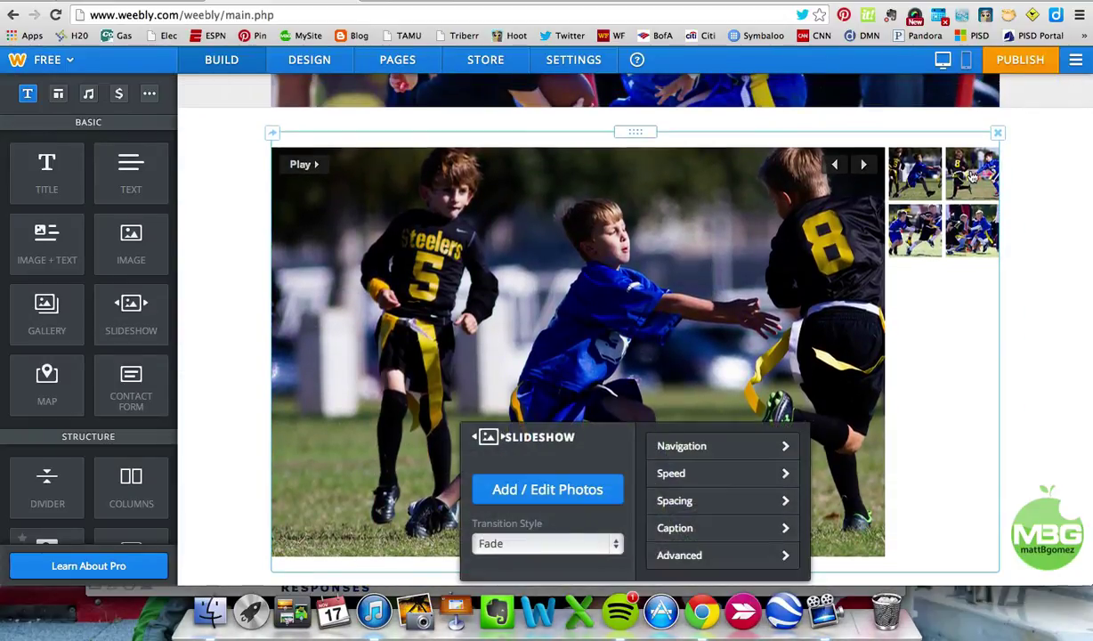